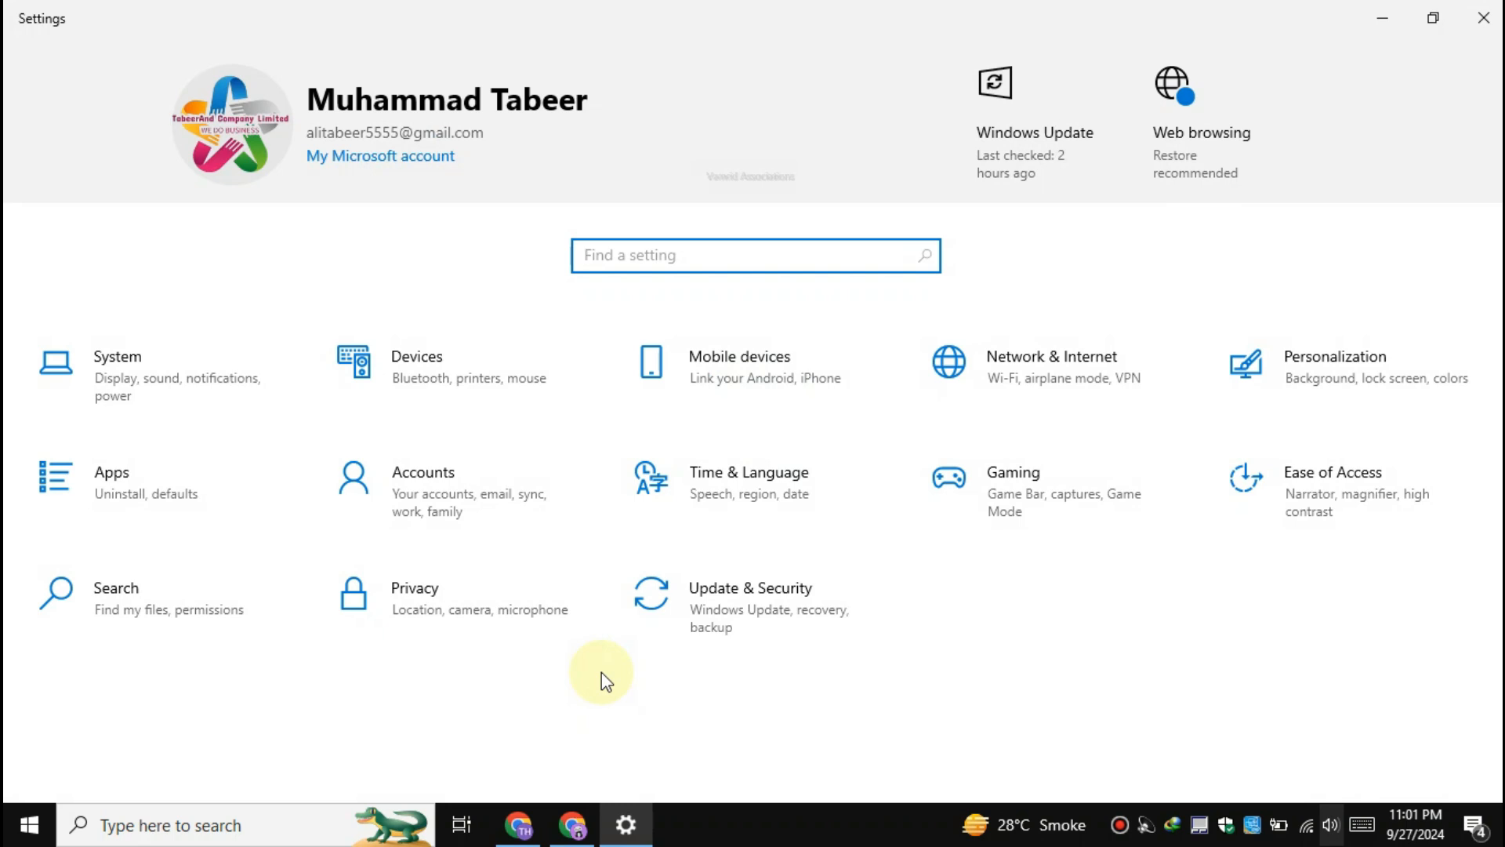
Open the Windows Update settings and toggle "Get the latest updates as soon as they're available" off and back on
click(704, 627)
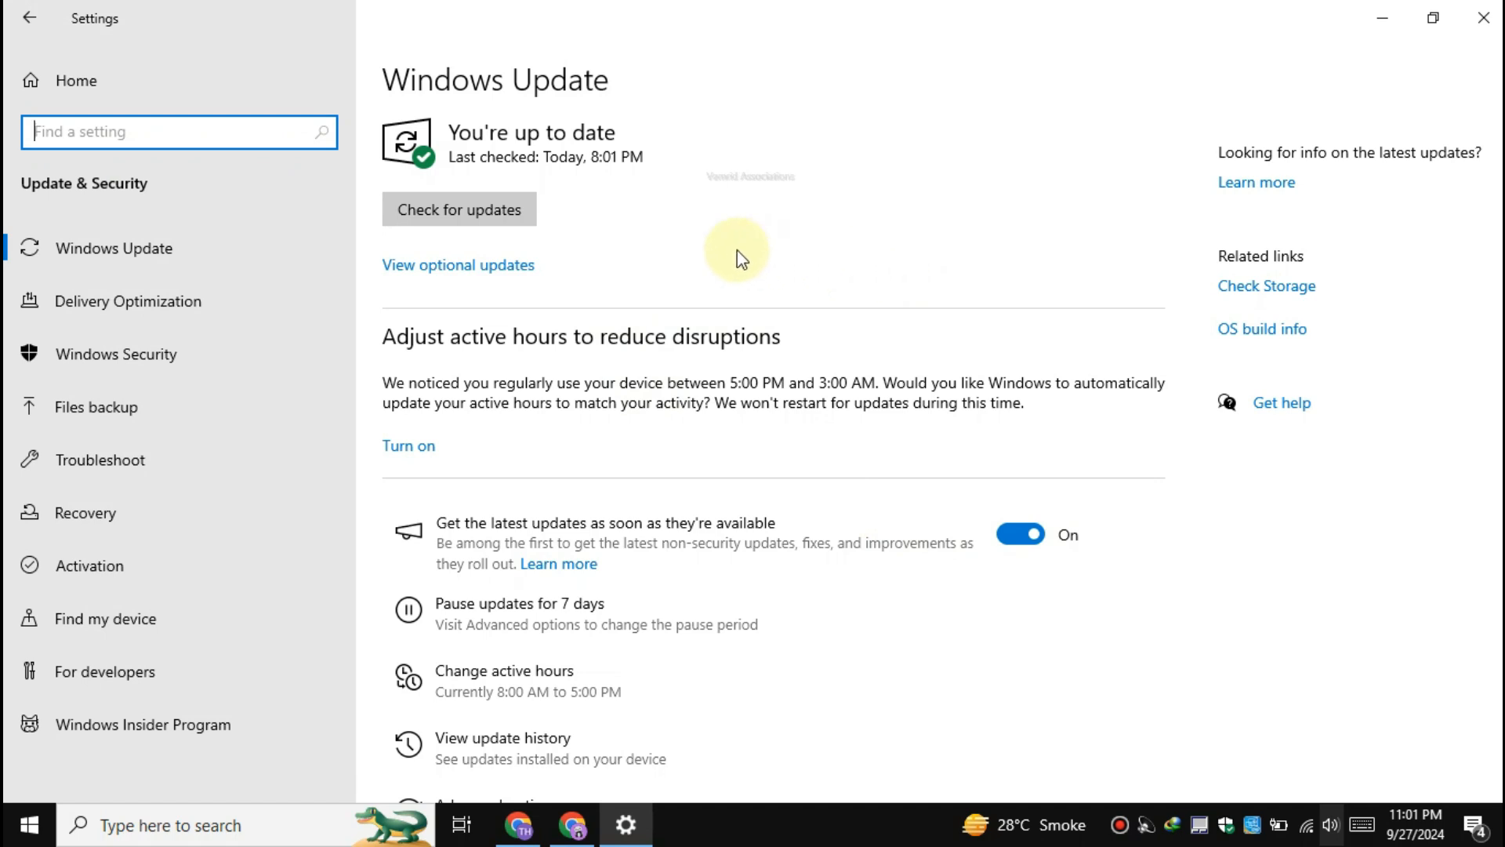
click(1020, 536)
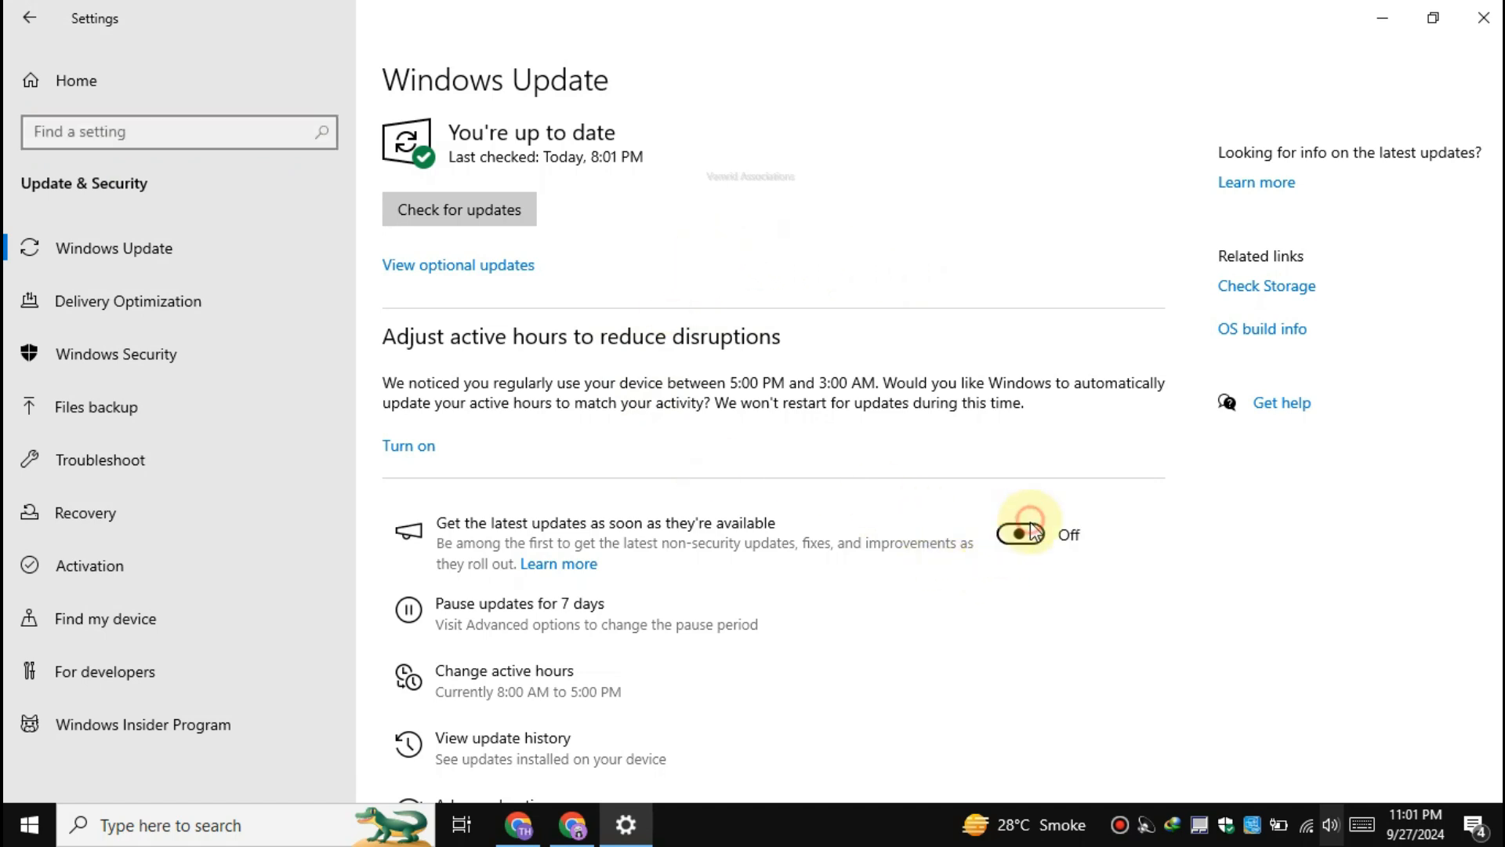
click(1027, 546)
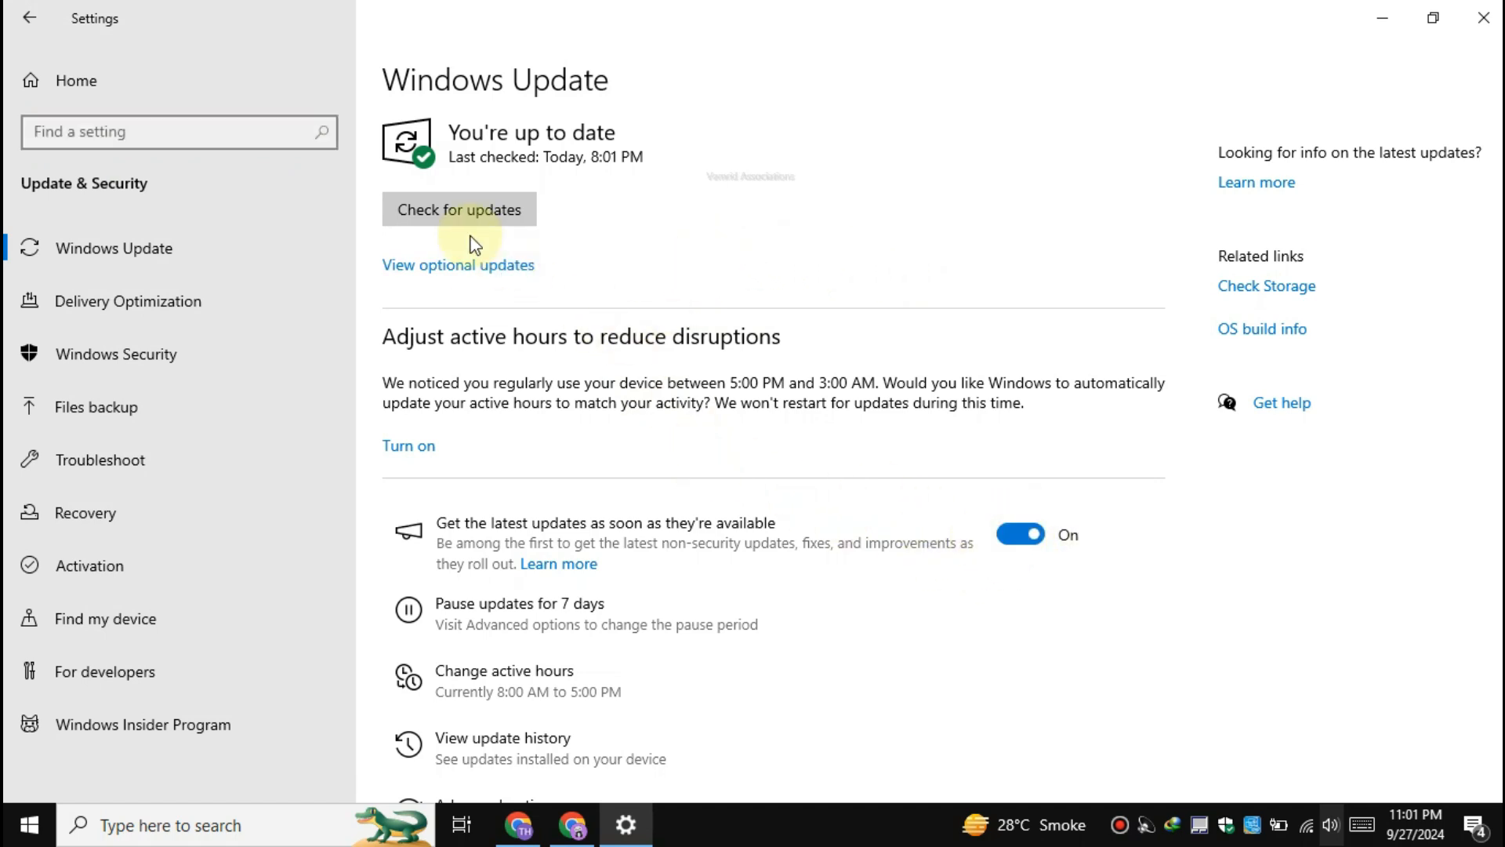
View the optional driver updates and select the MediaTek Ports, Android Net and LeMobile Android Composite ADB Interface drivers
click(478, 266)
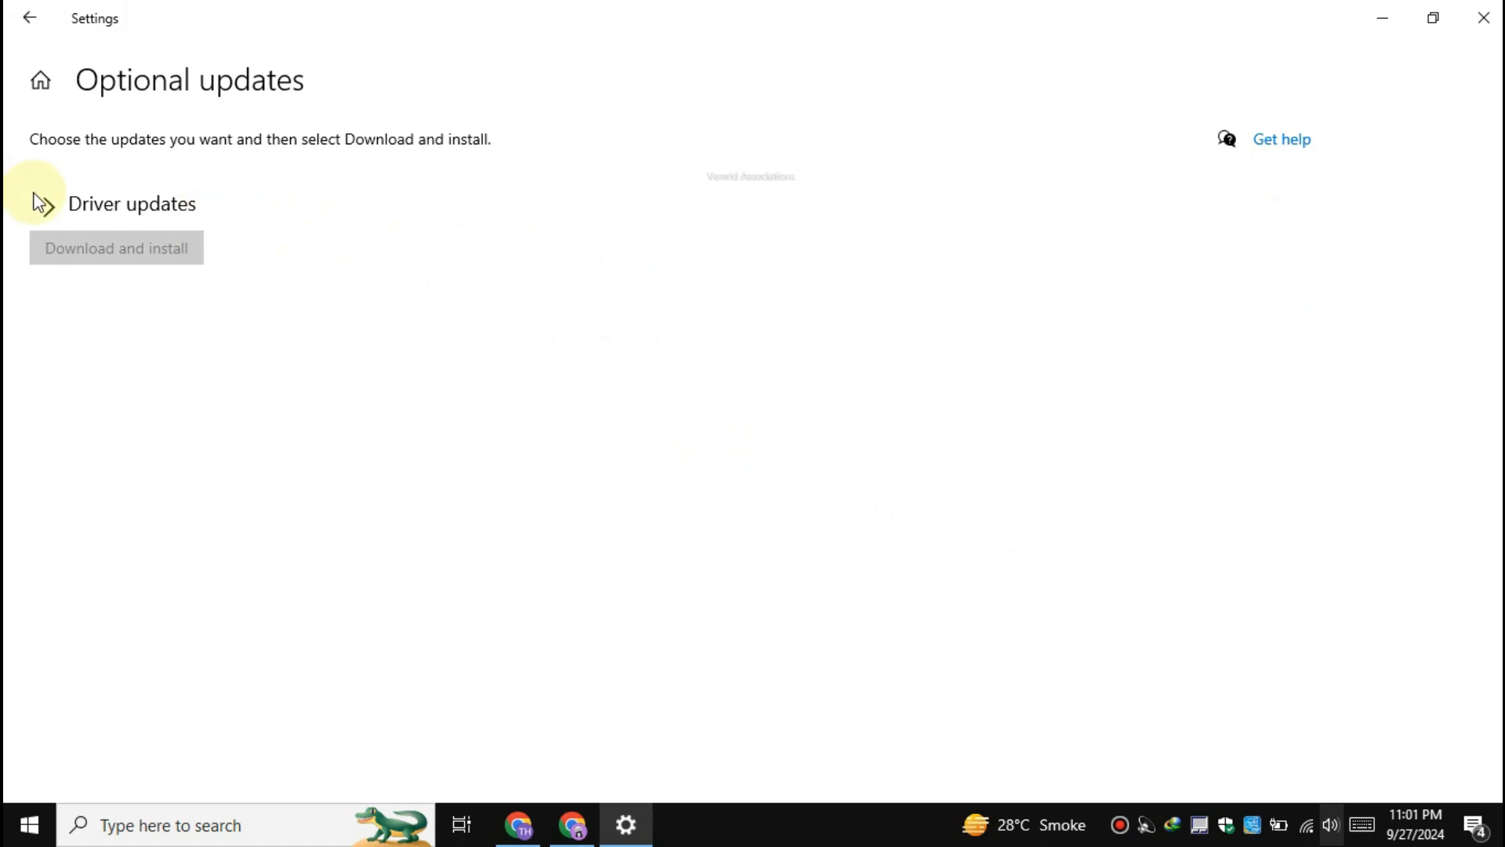
click(49, 207)
click(86, 273)
click(88, 335)
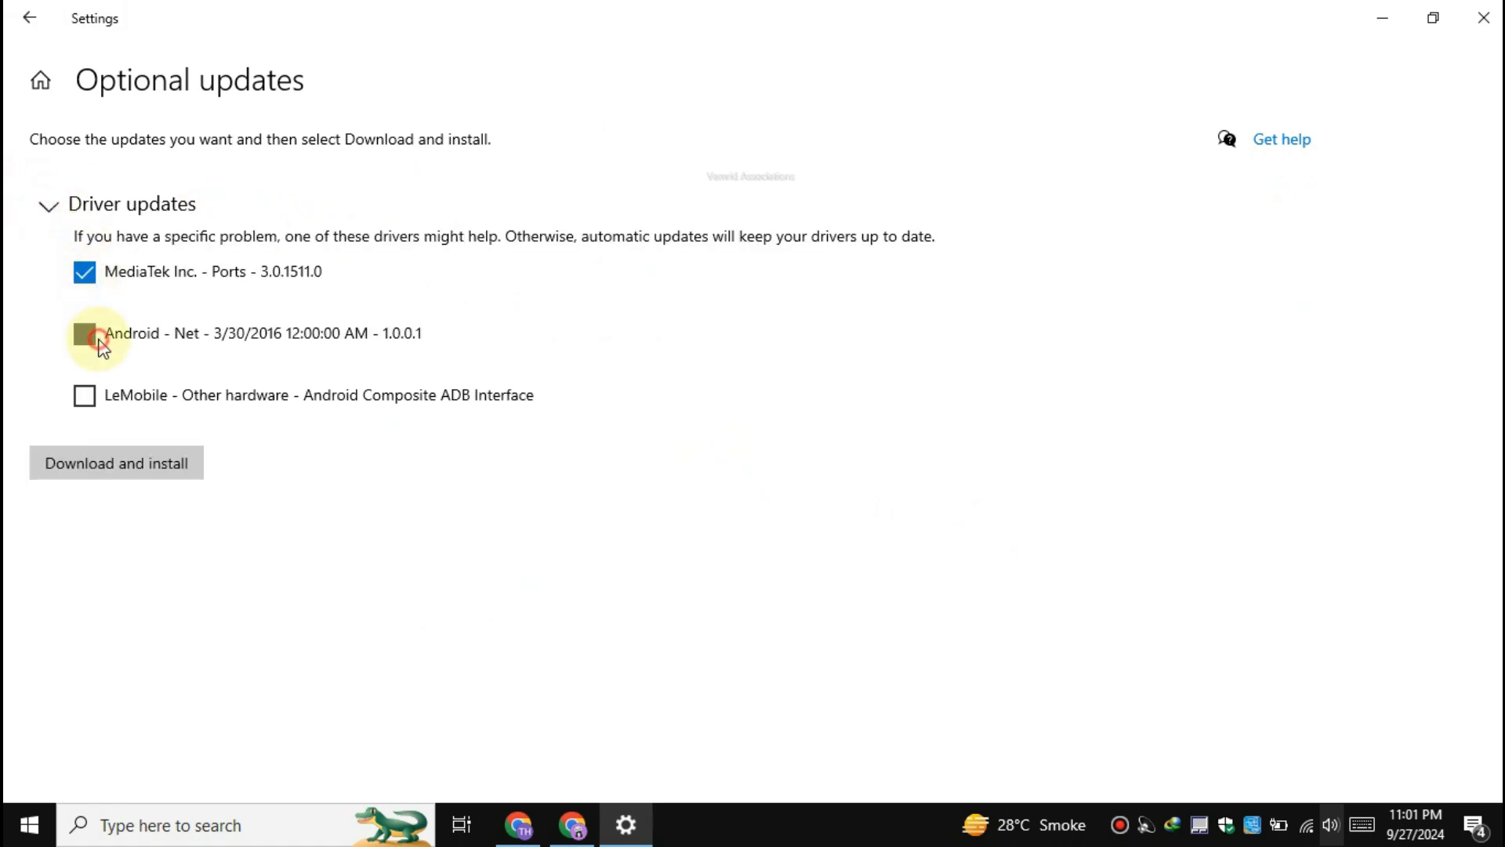
click(87, 398)
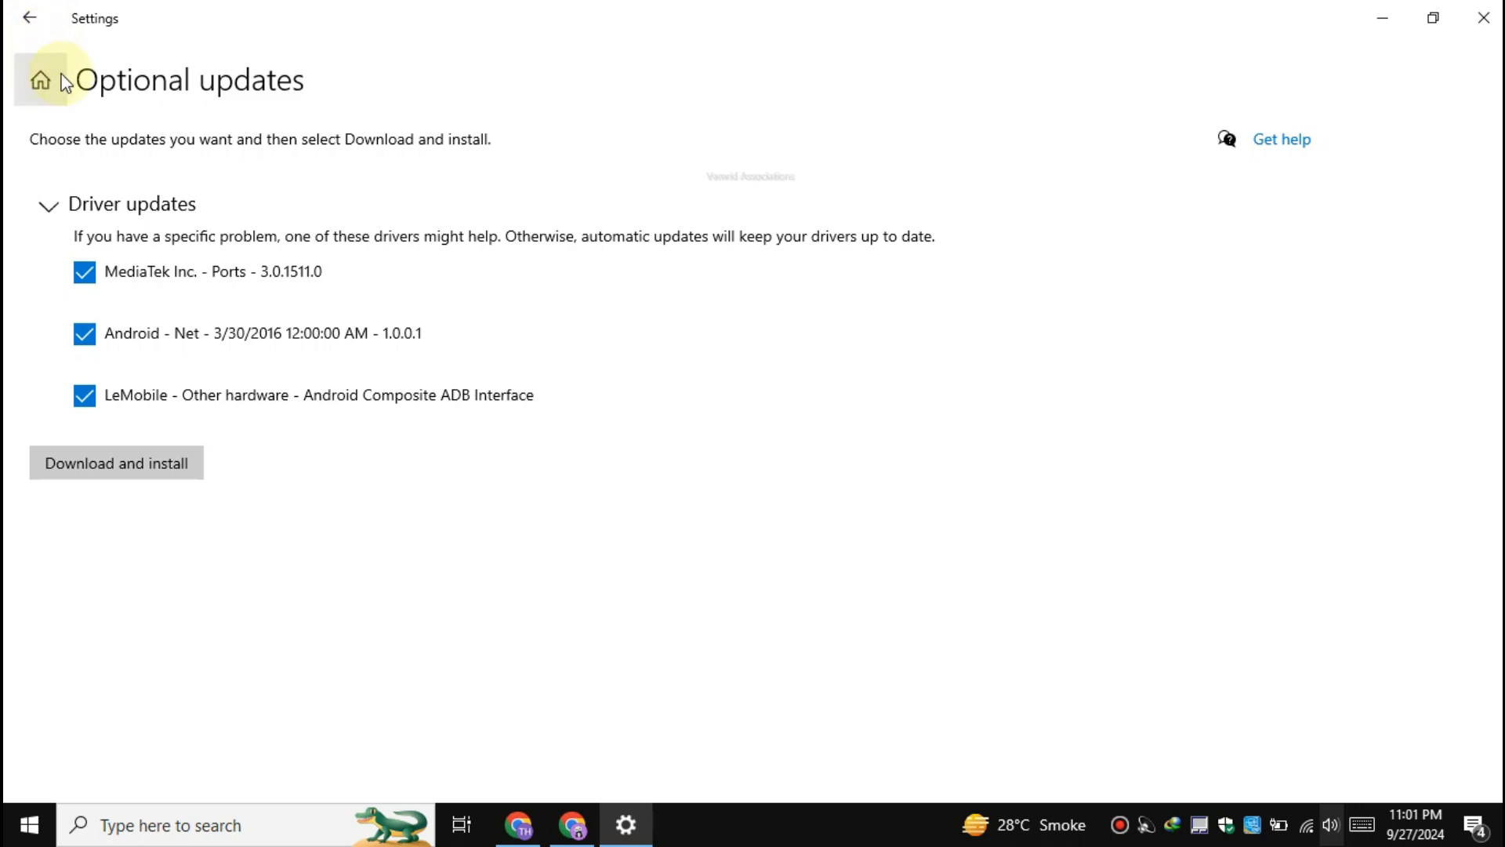
Return to the main Windows Update page, check for updates, and close Settings
click(22, 39)
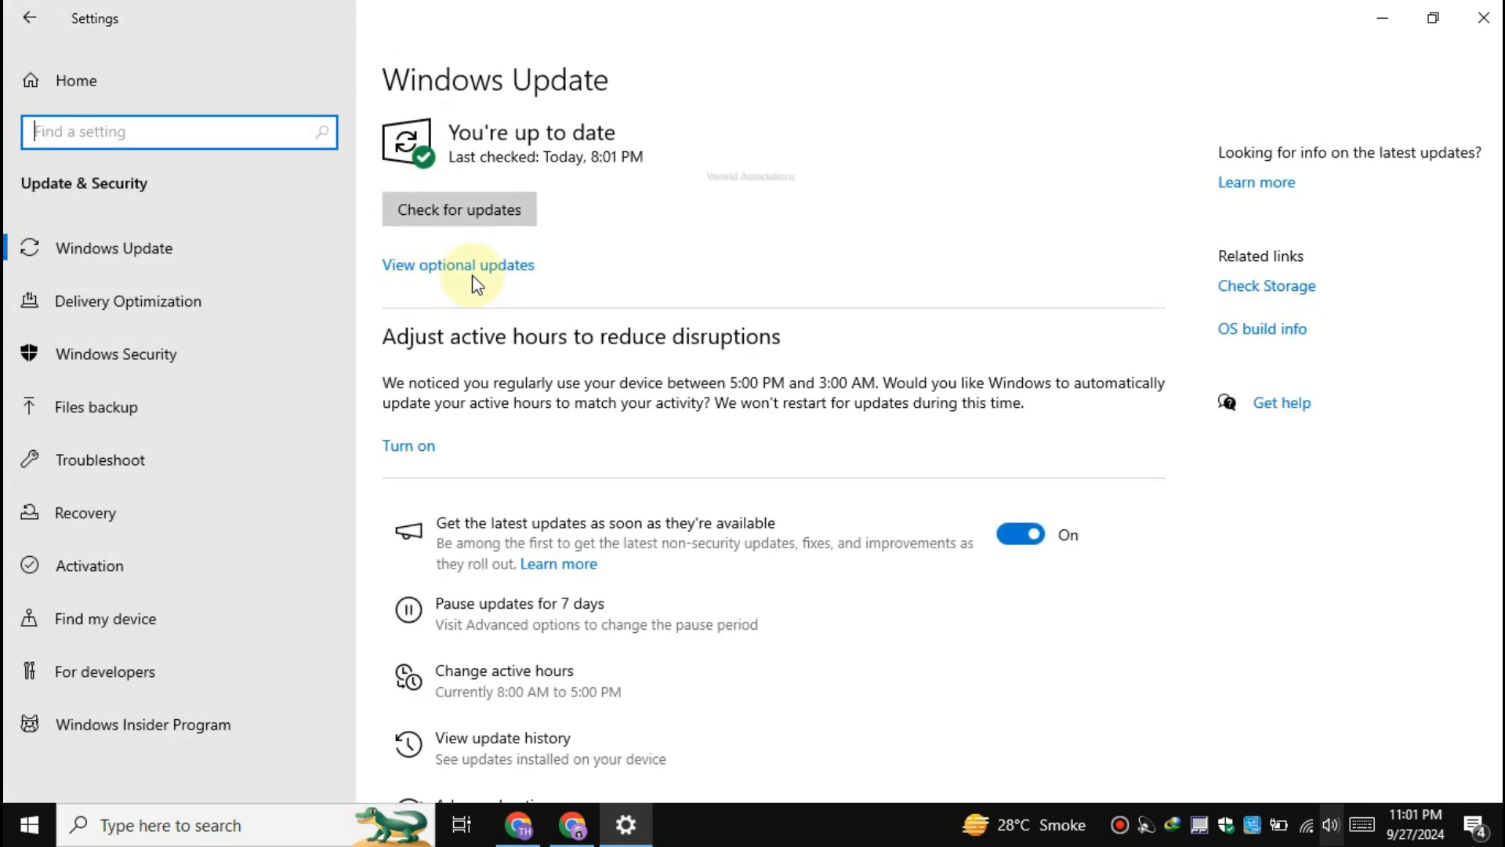
click(488, 217)
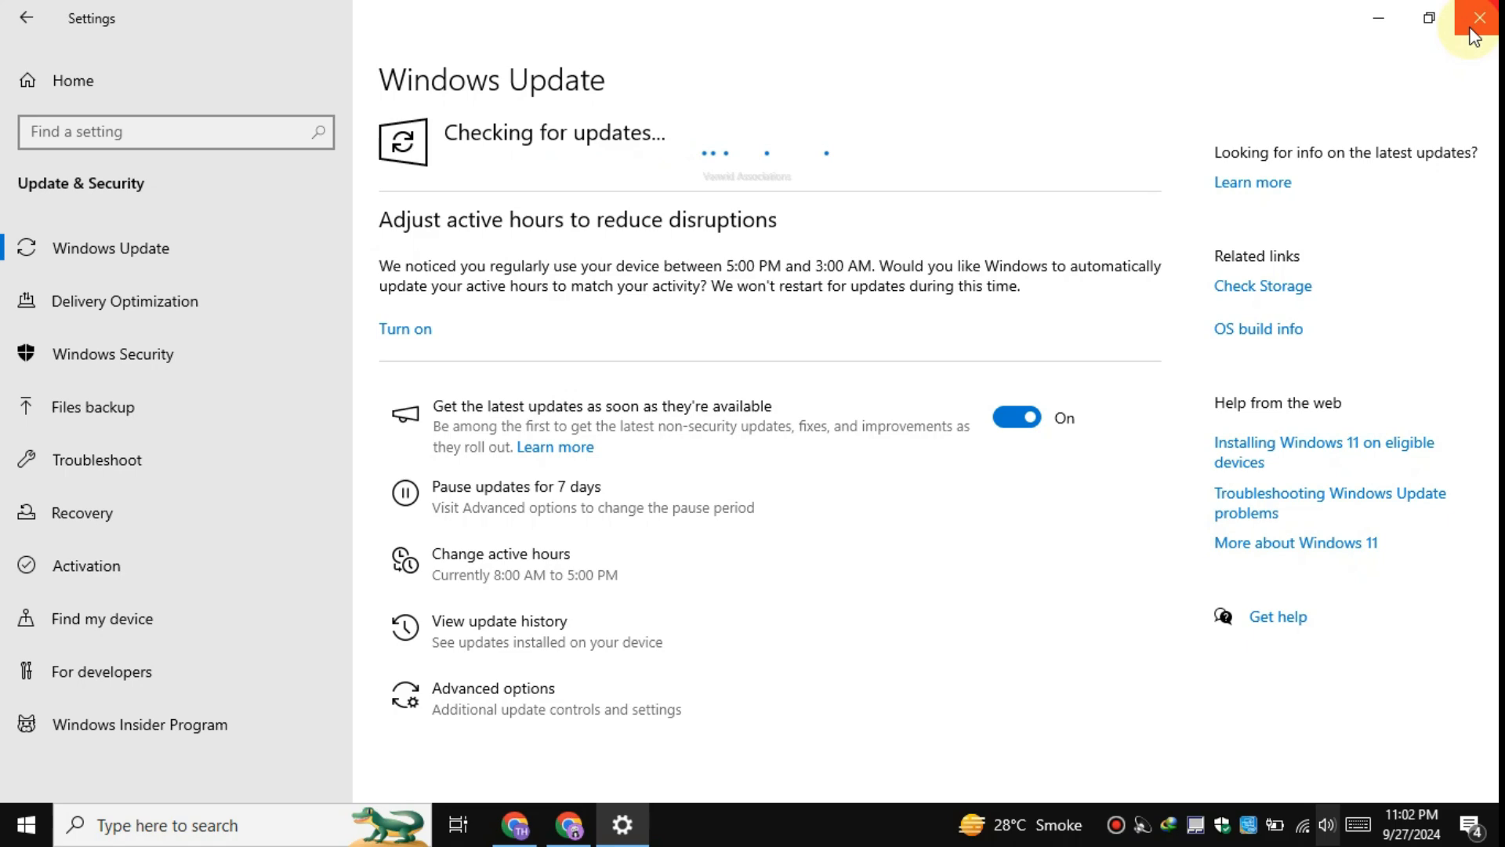
click(1474, 19)
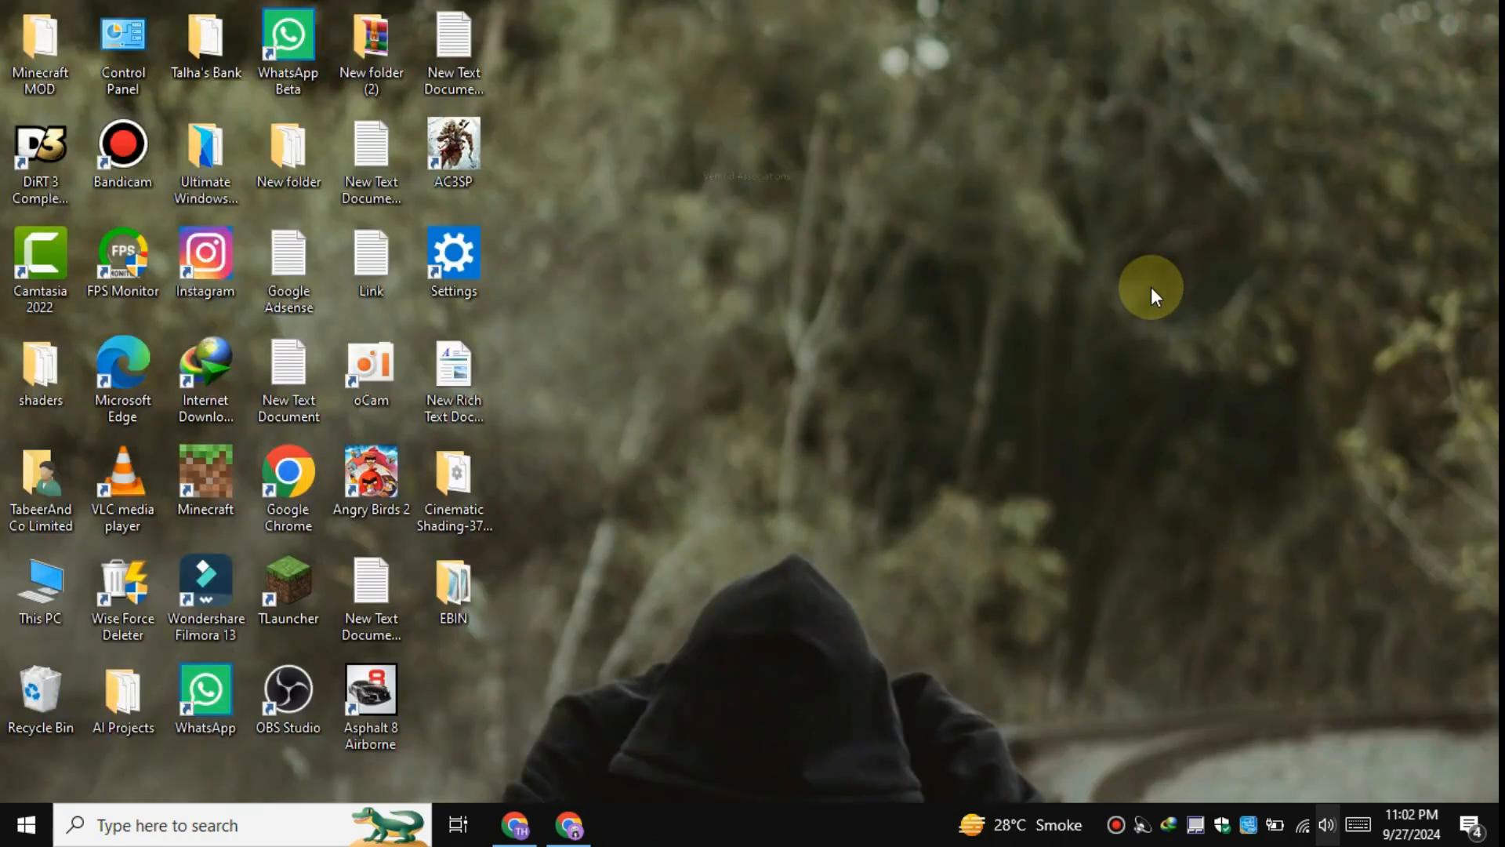
Switch to Chrome and search the web for "download driver booster for pc"
click(569, 825)
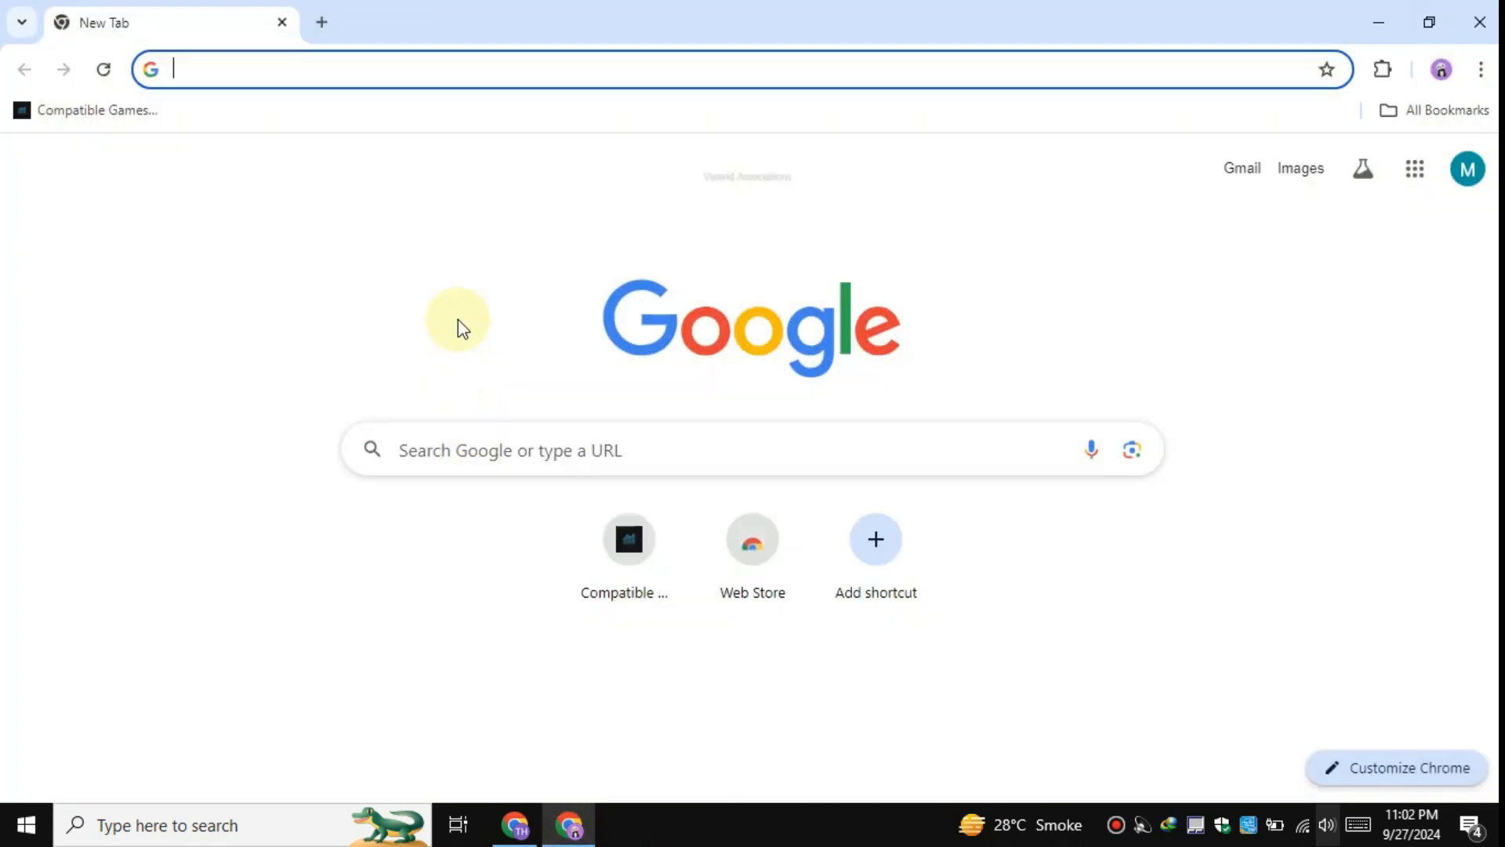
text(do)
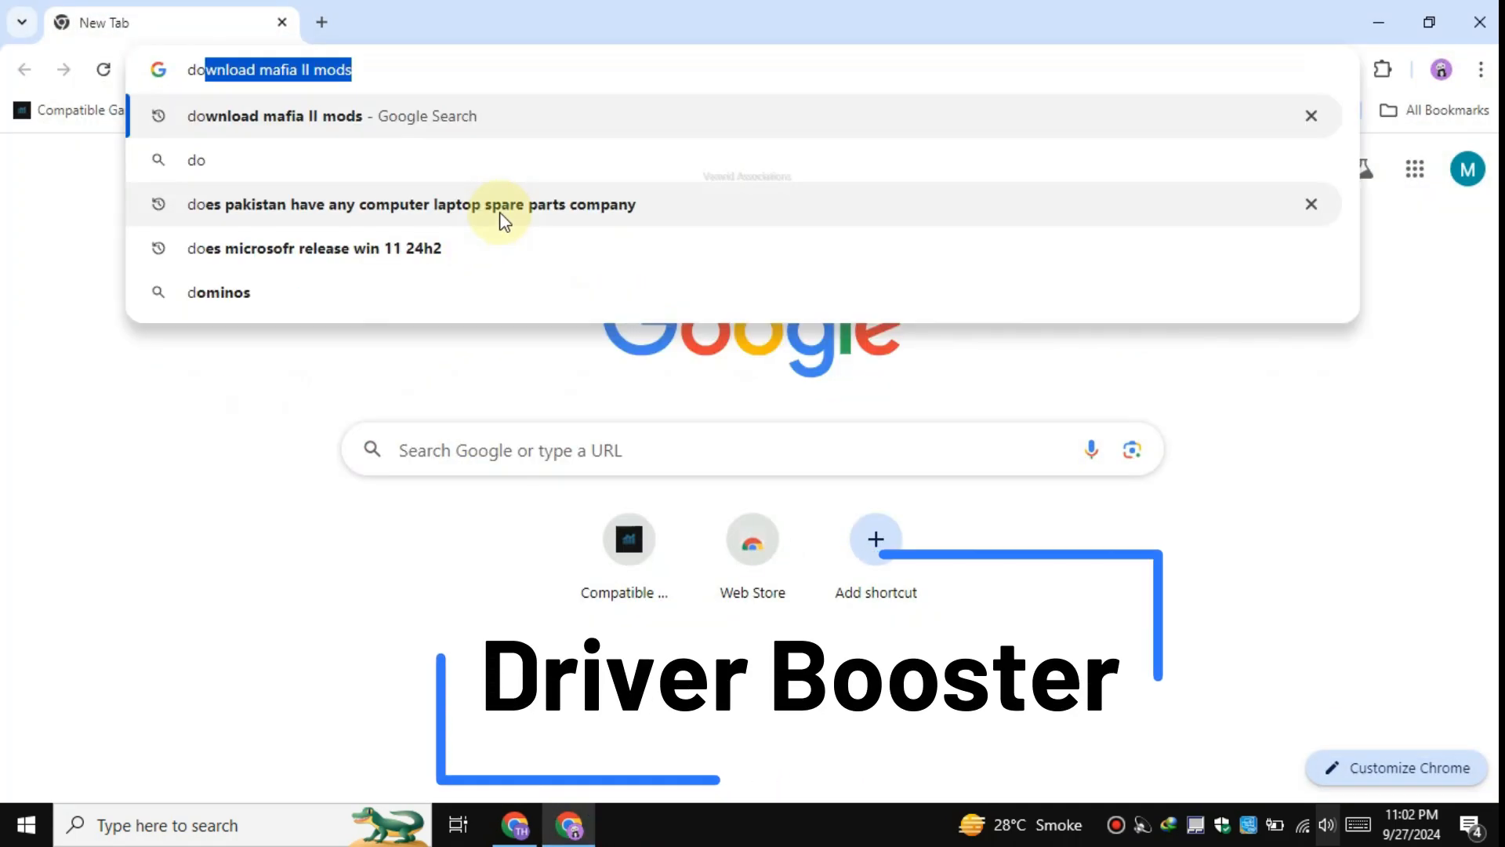
text(wnload f)
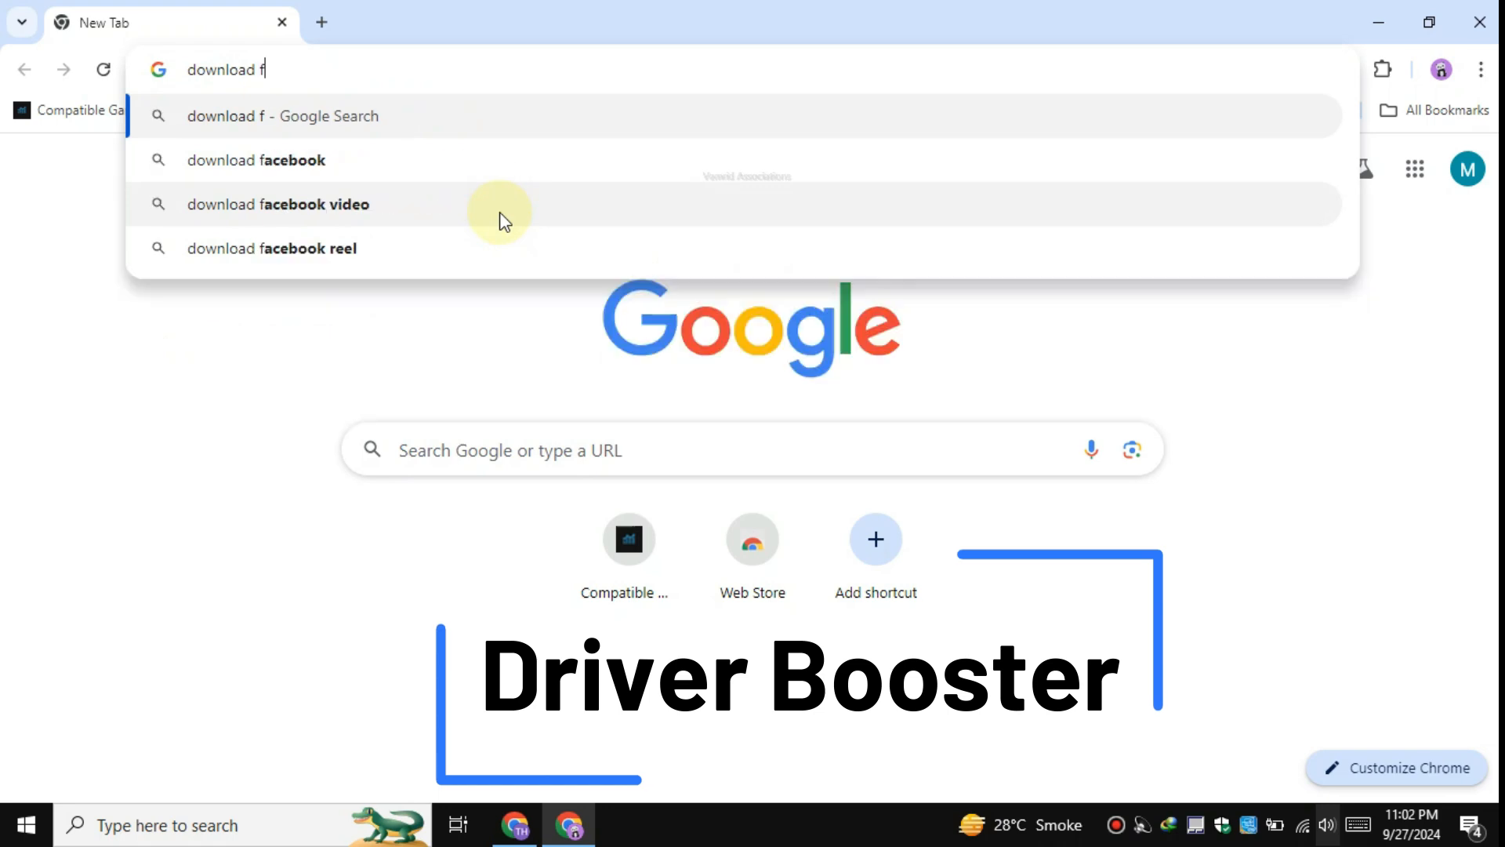
key(BackSpace)
text(driver )
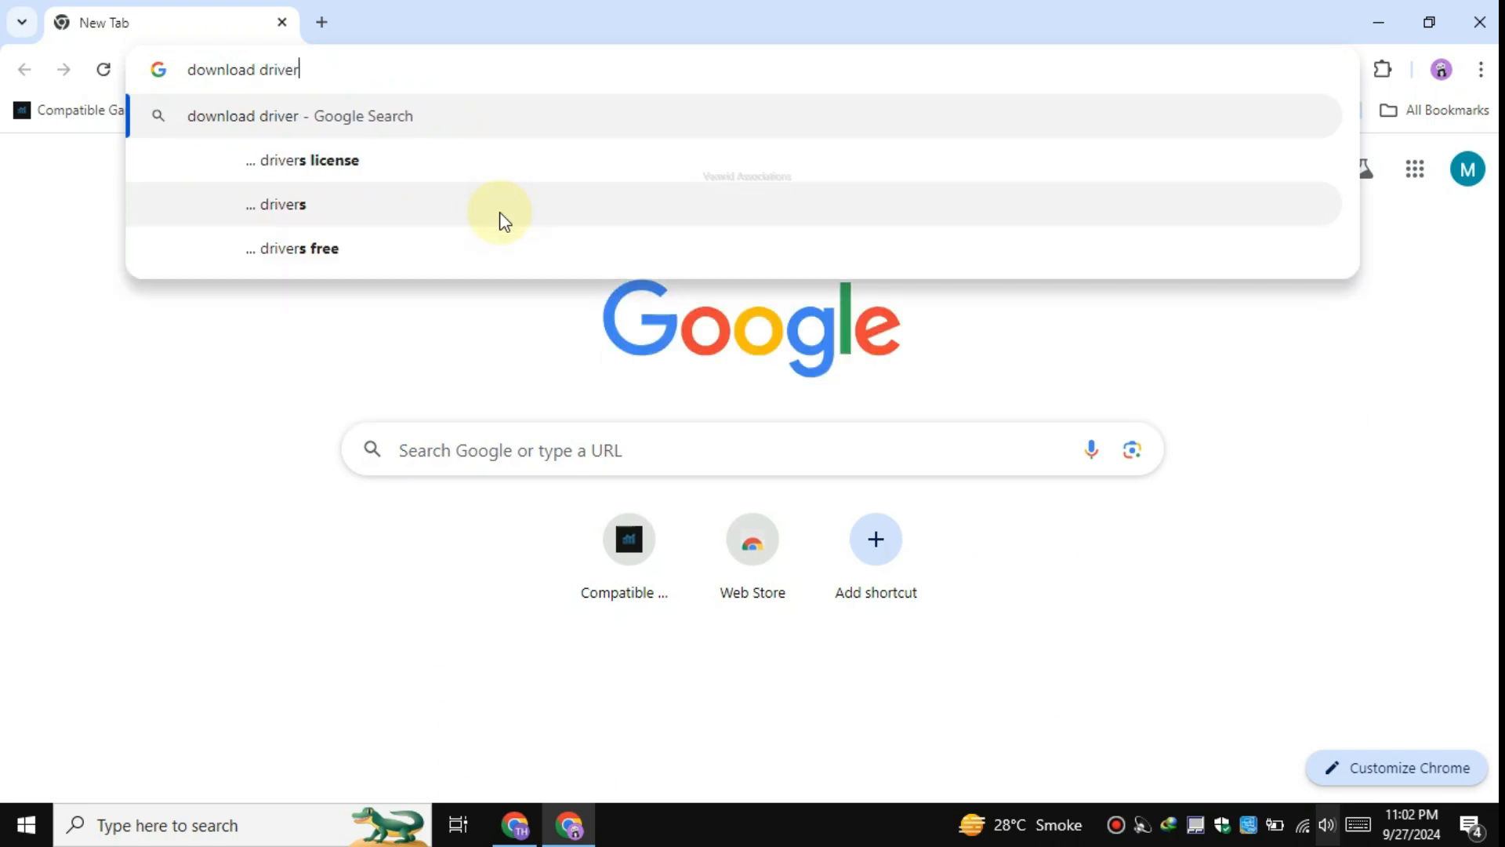
text(booster)
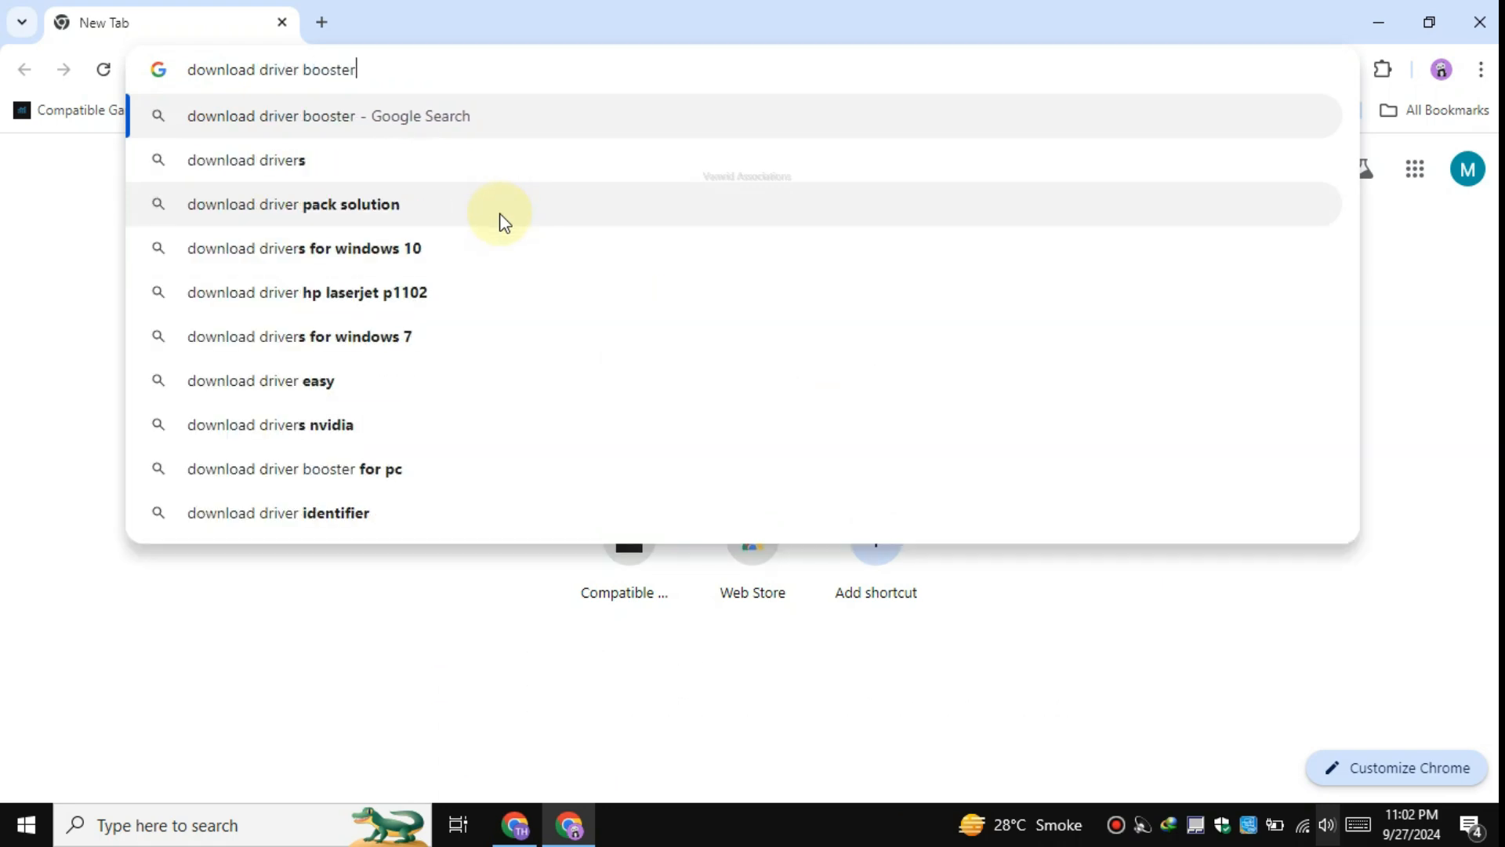
key(Down)
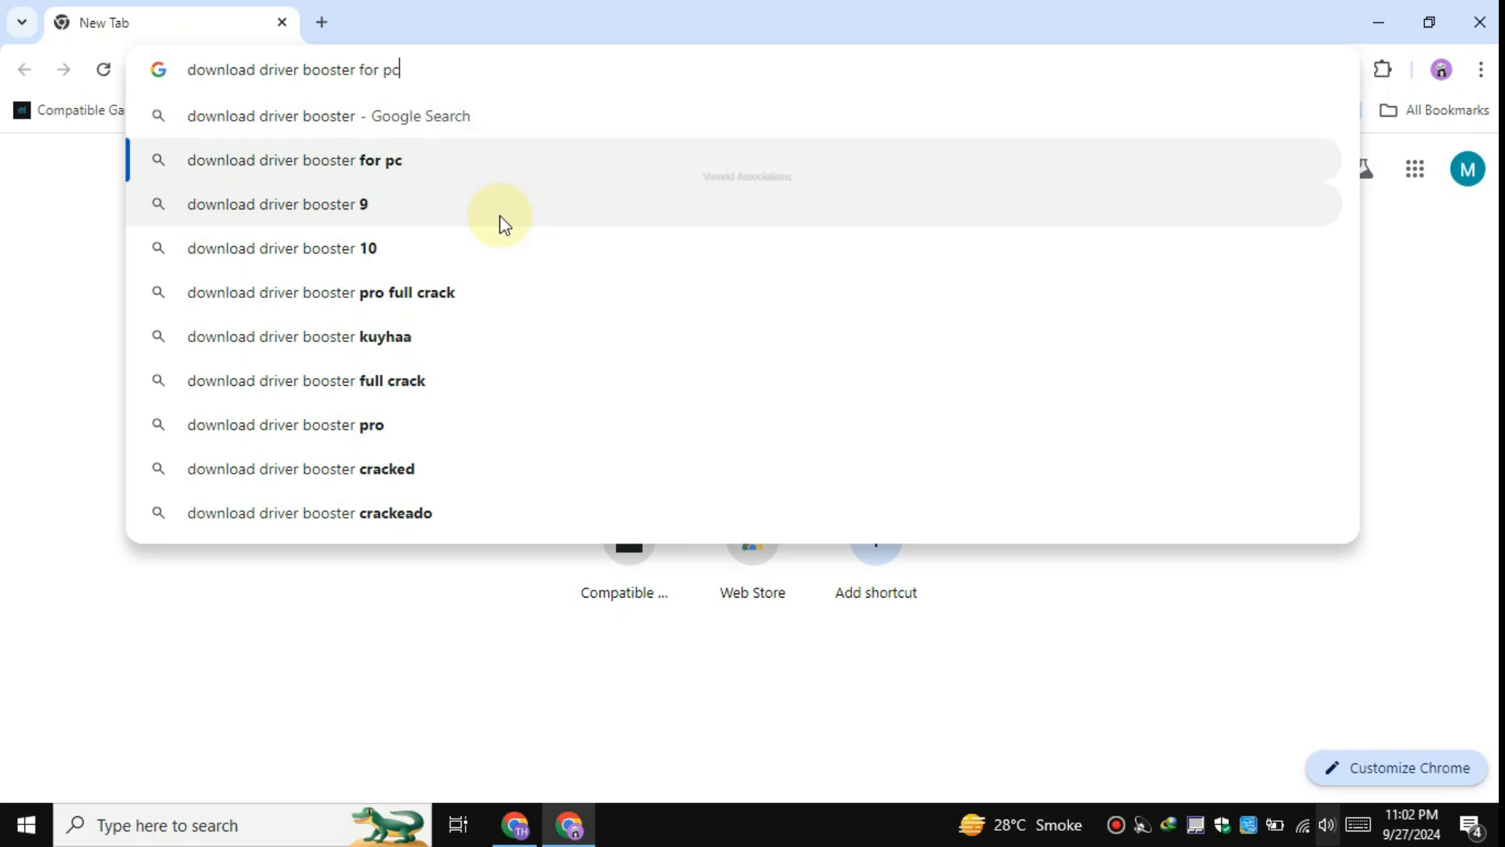
key(Return)
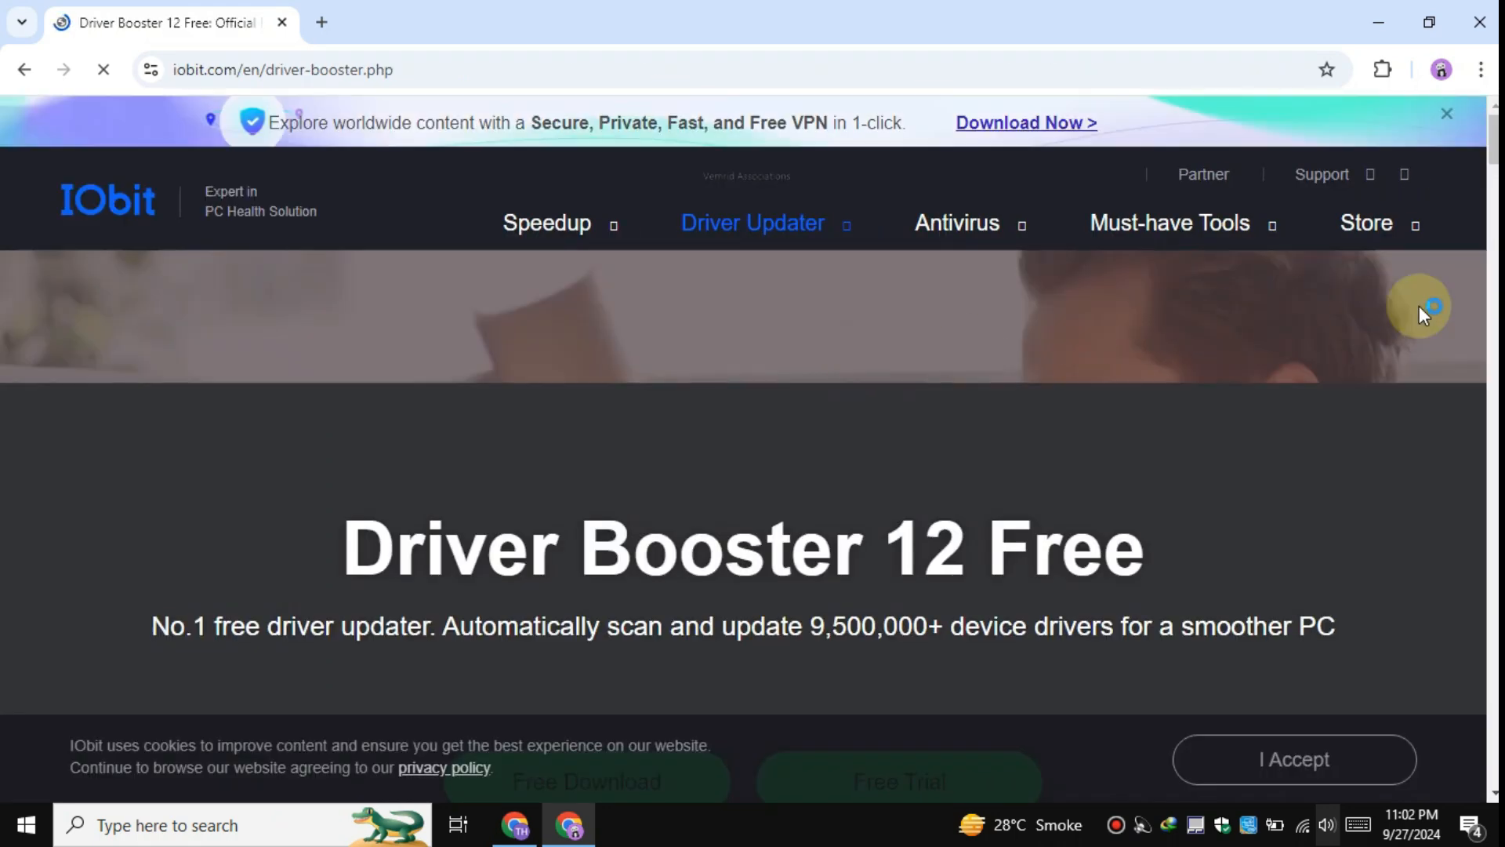
Download the free version of Driver Booster 12 from the IObit site as driver_booster_setup.exe, minimizing the browser
scroll(978, 449, down, 3)
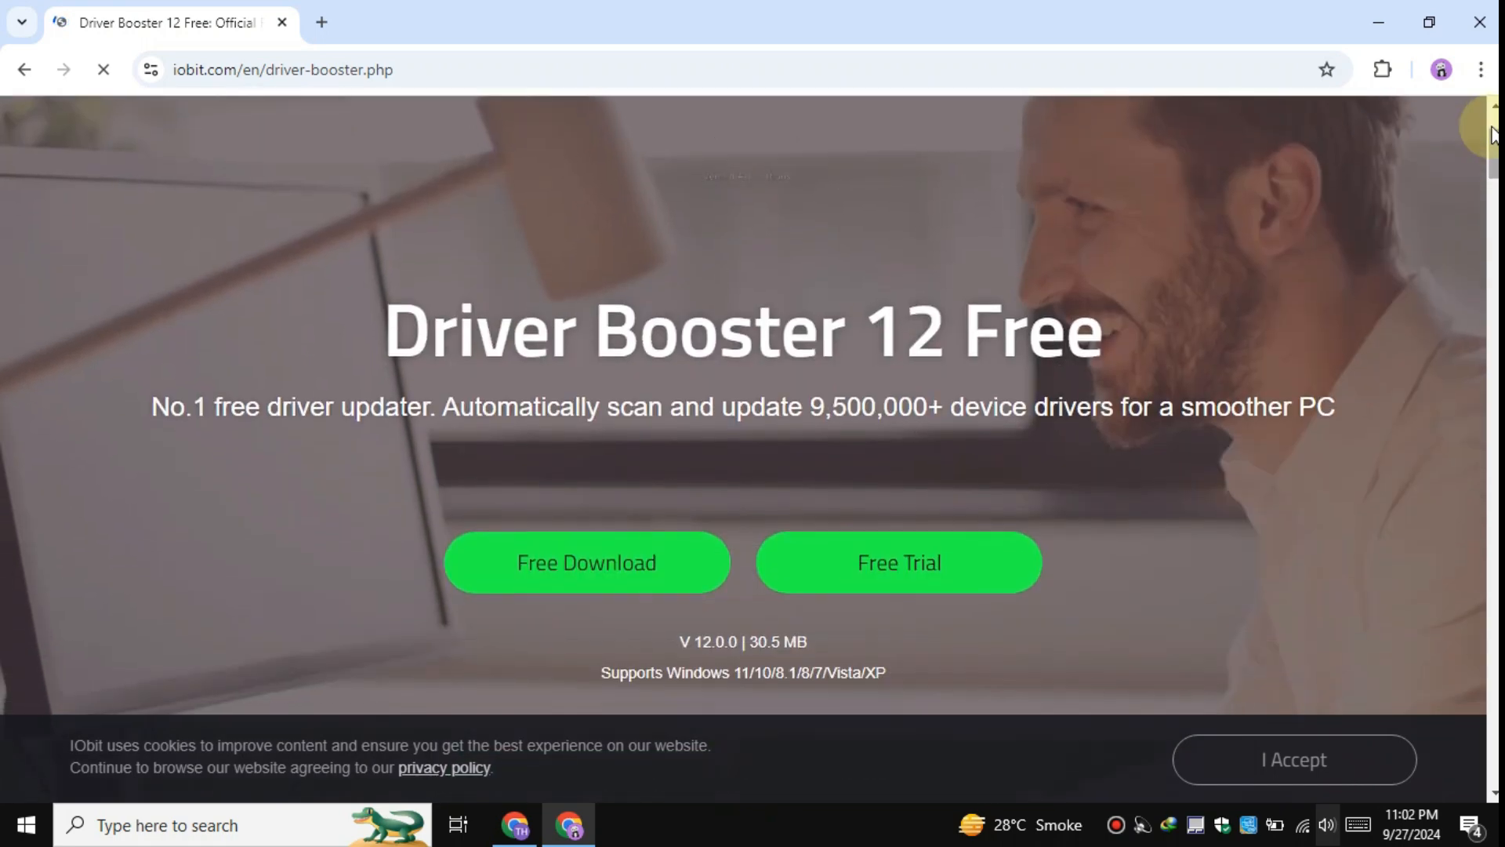
scroll(977, 448, down, 1)
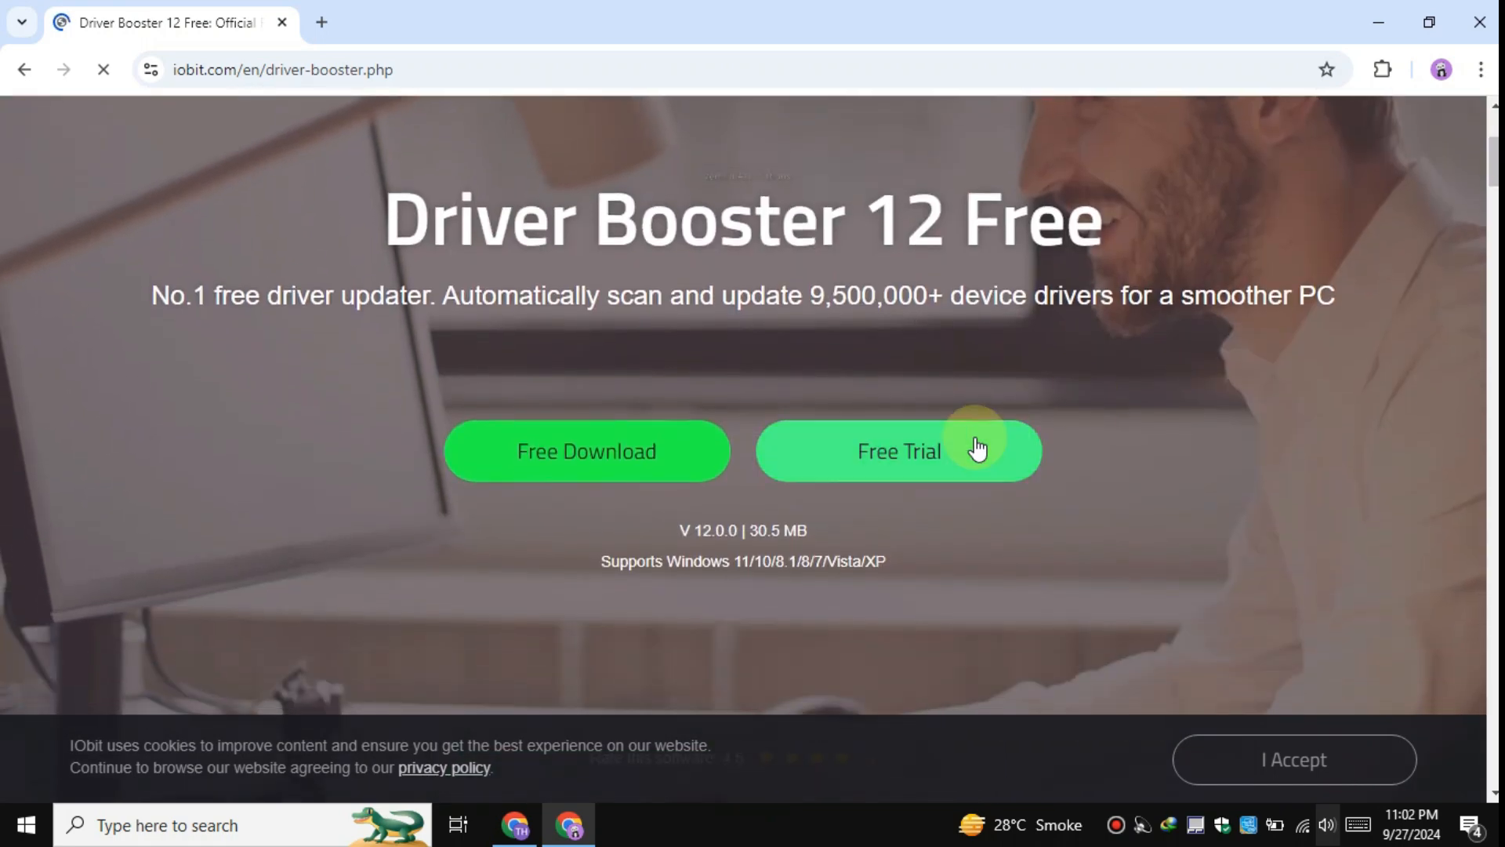
click(573, 439)
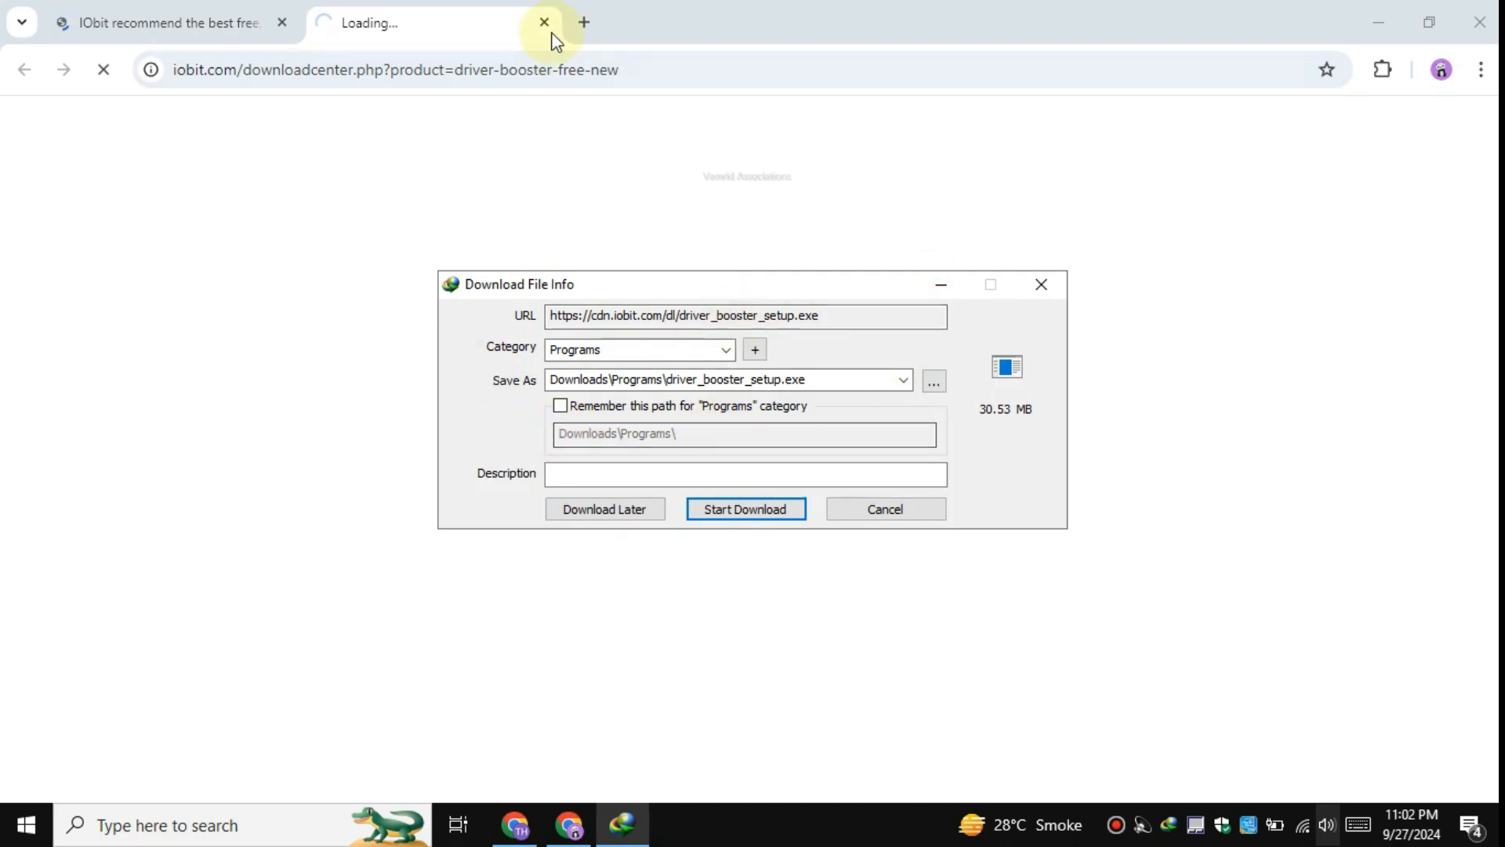
click(548, 27)
click(1378, 22)
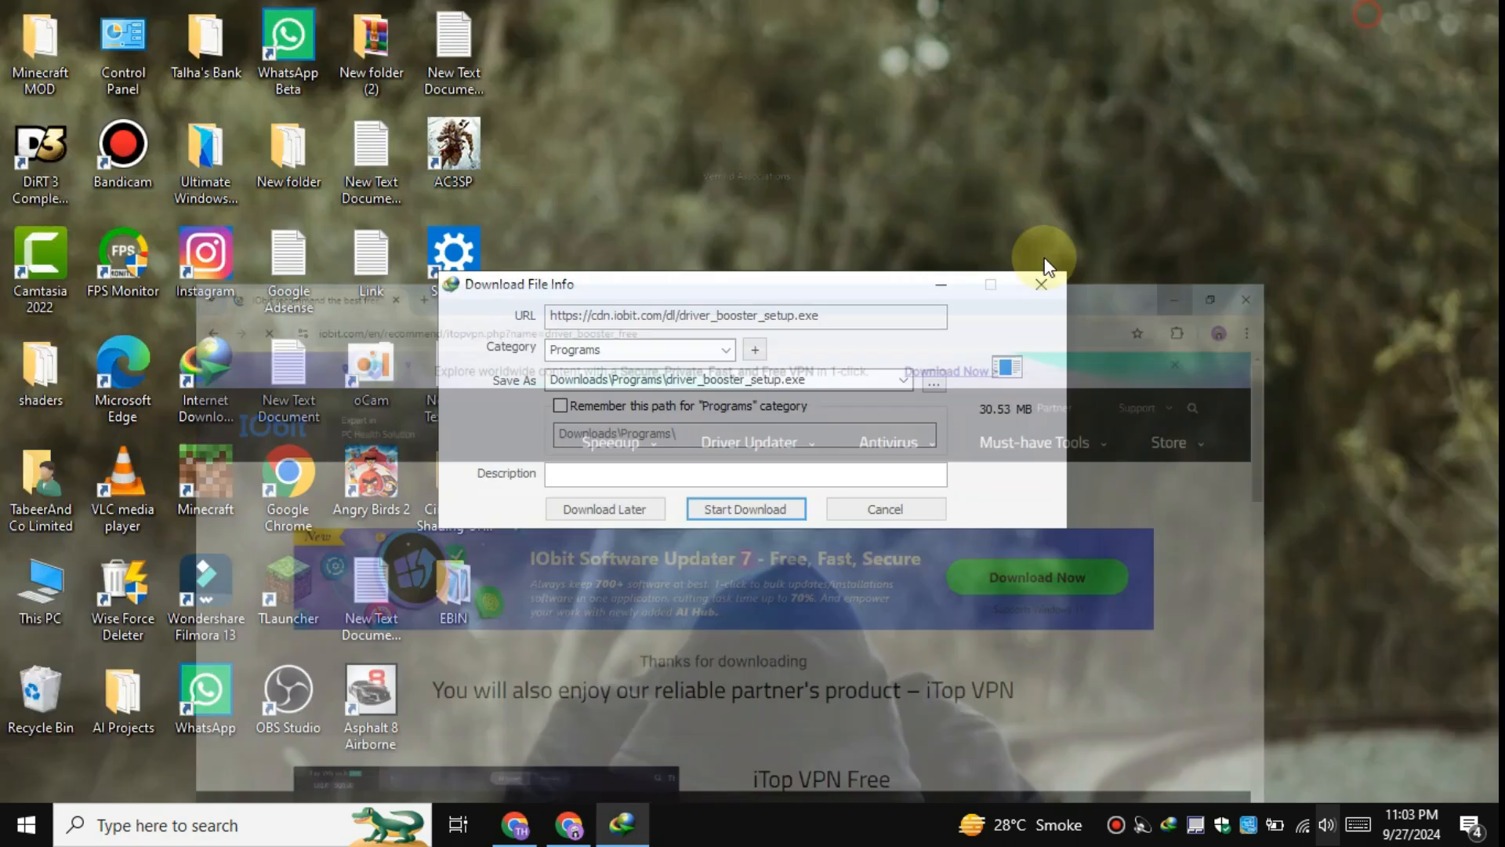
click(745, 507)
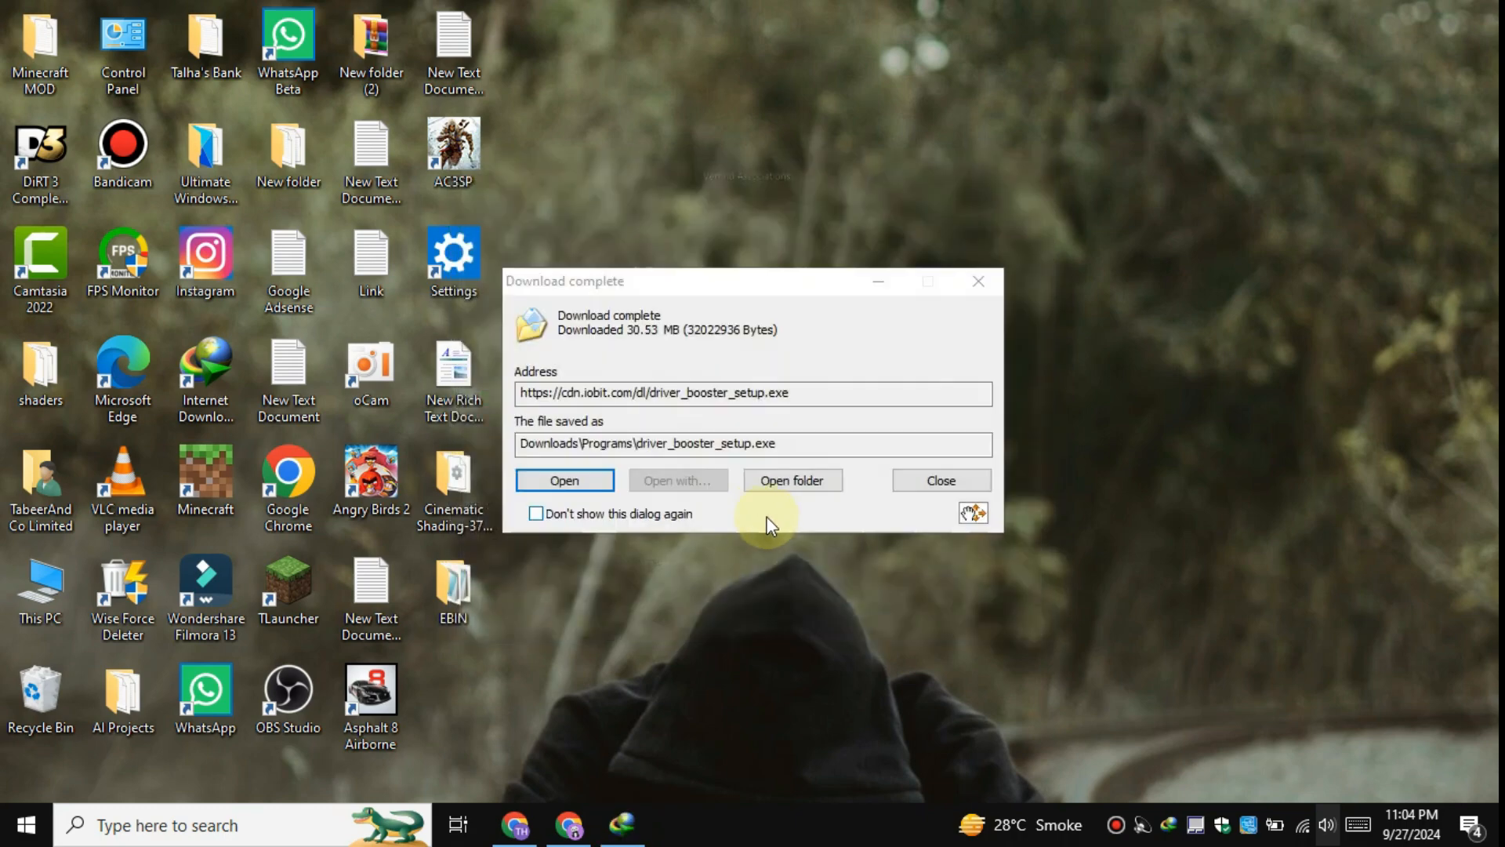
Run driver_booster_setup from its download folder and close the folder window
click(786, 479)
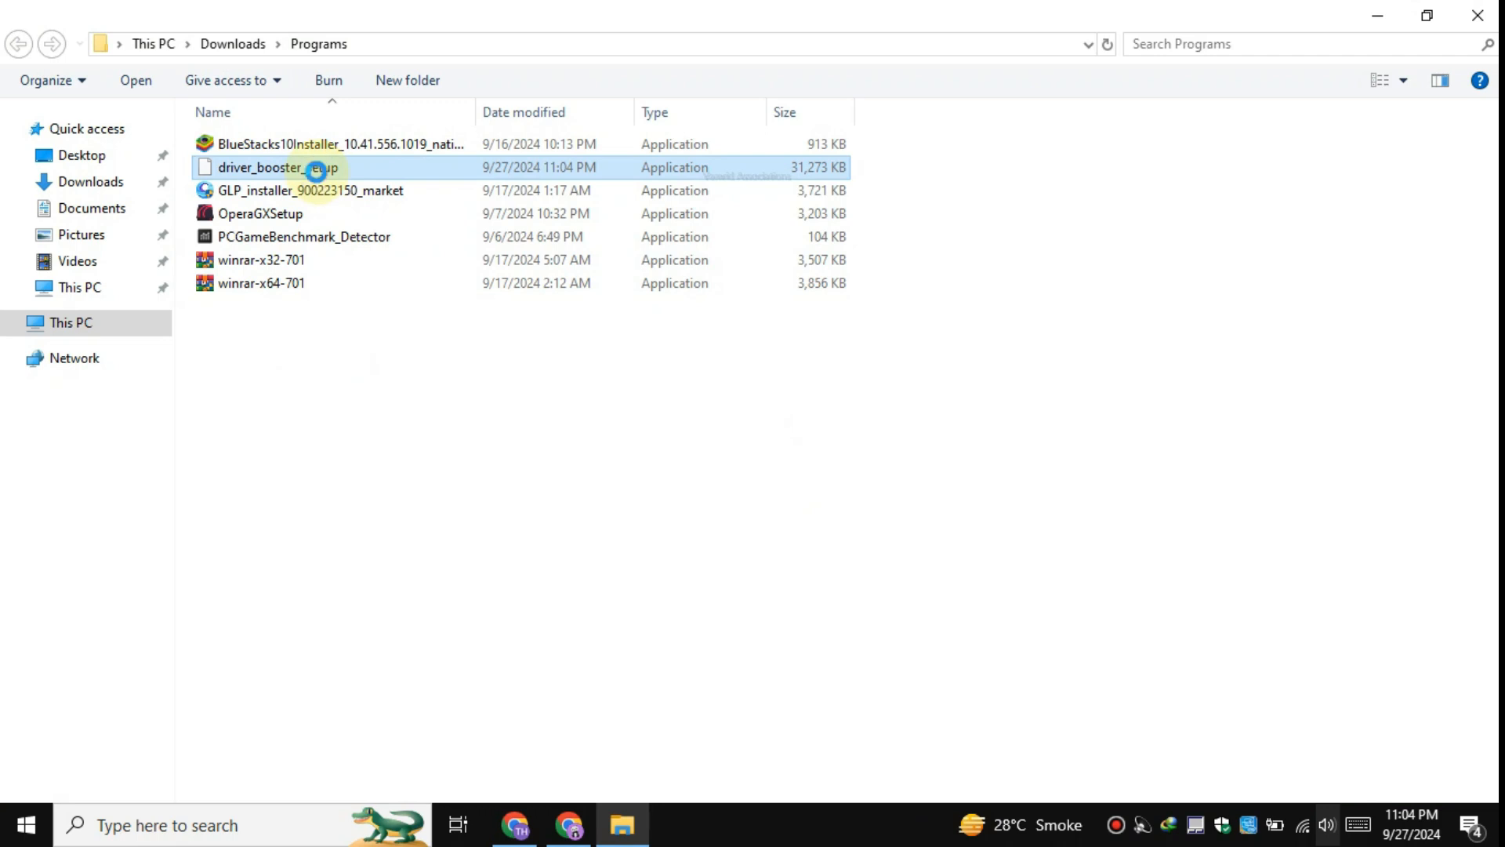
right_click(317, 171)
click(335, 214)
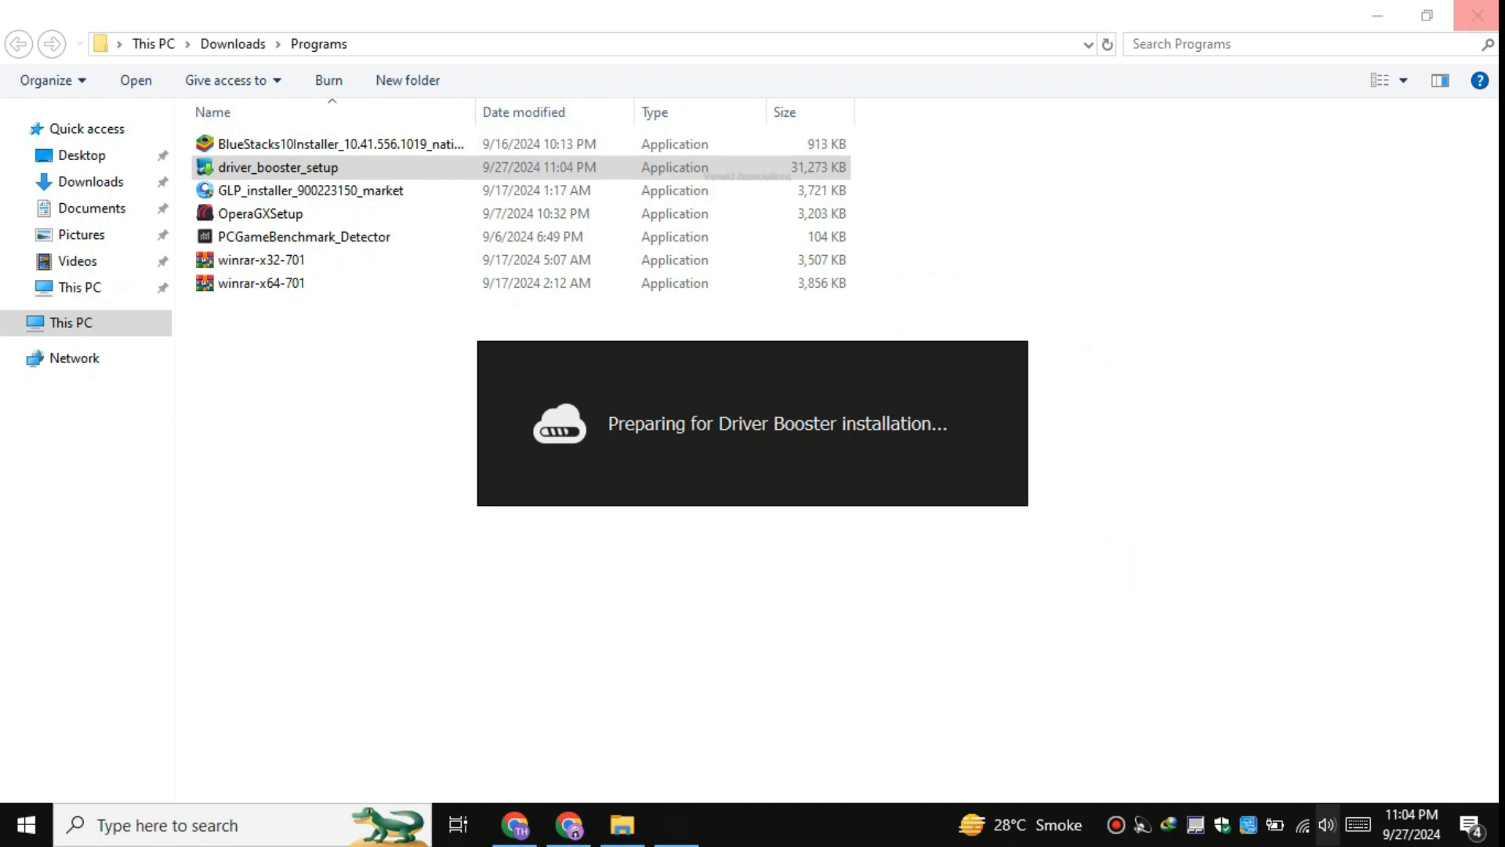
click(1477, 16)
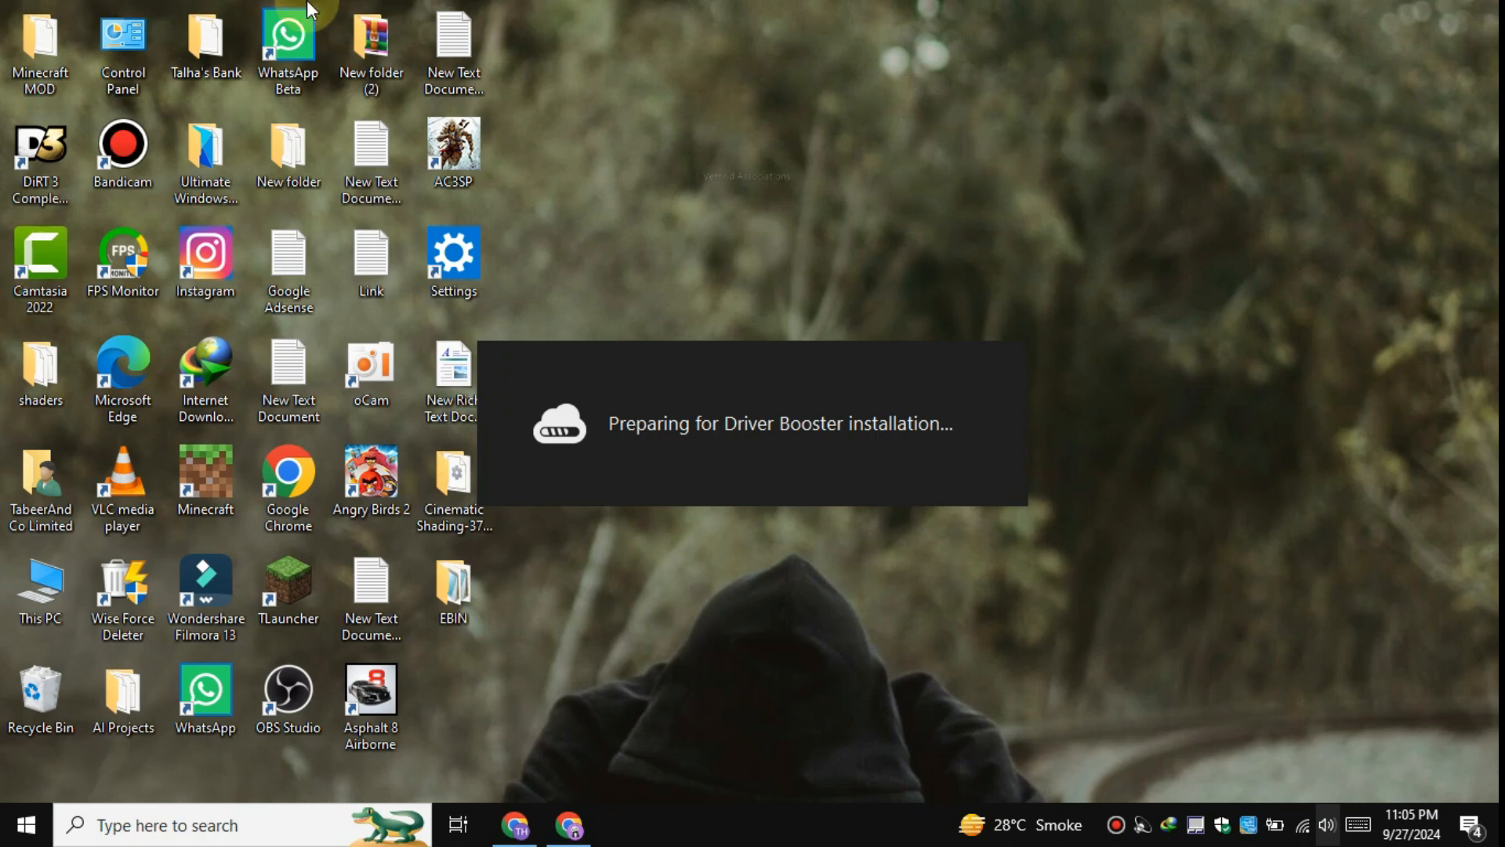
mouse_move(493, 9)
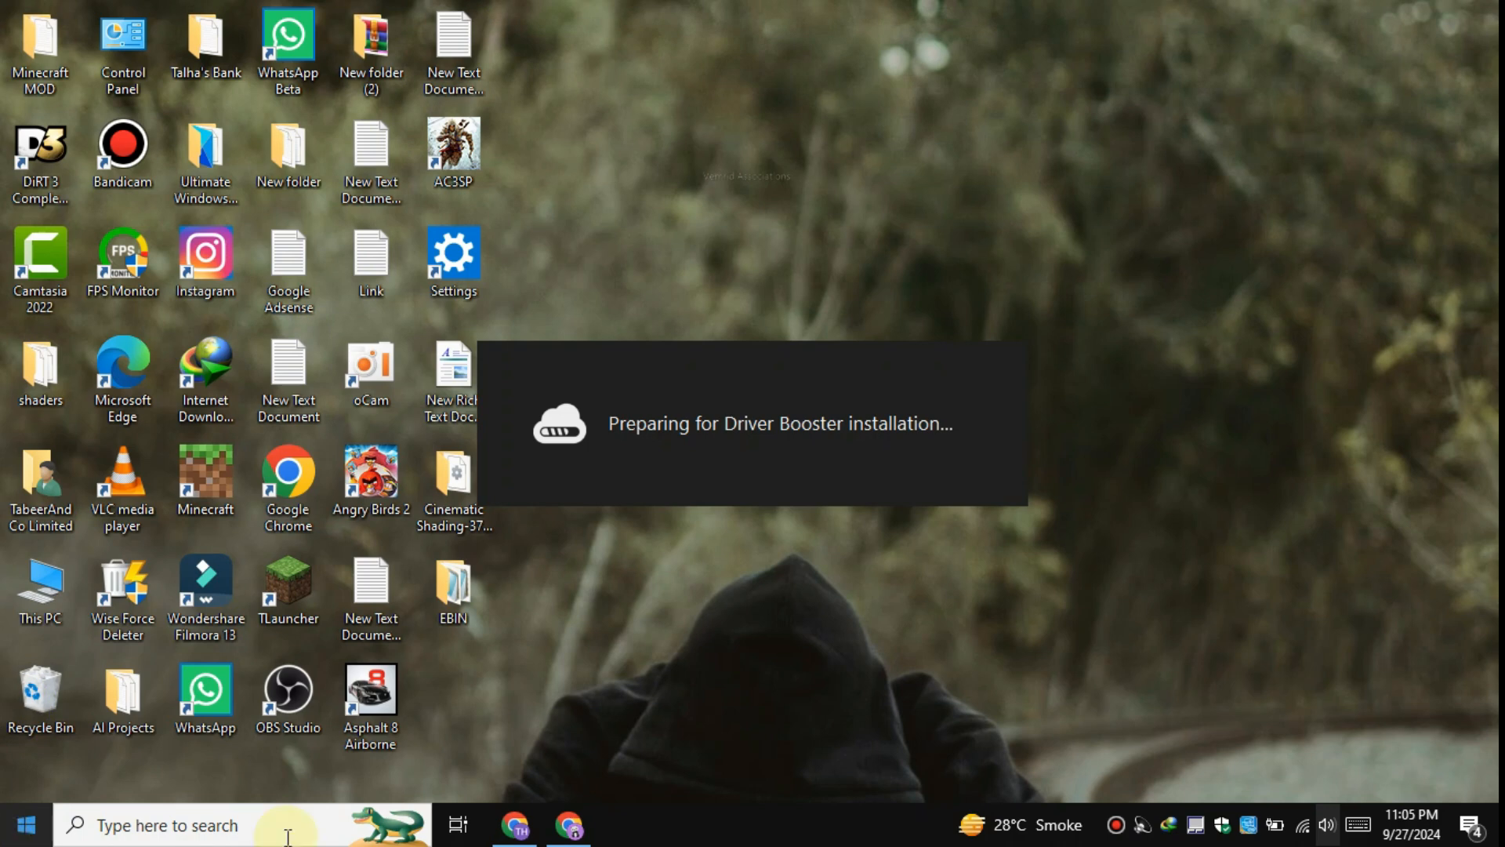
right_click(1277, 253)
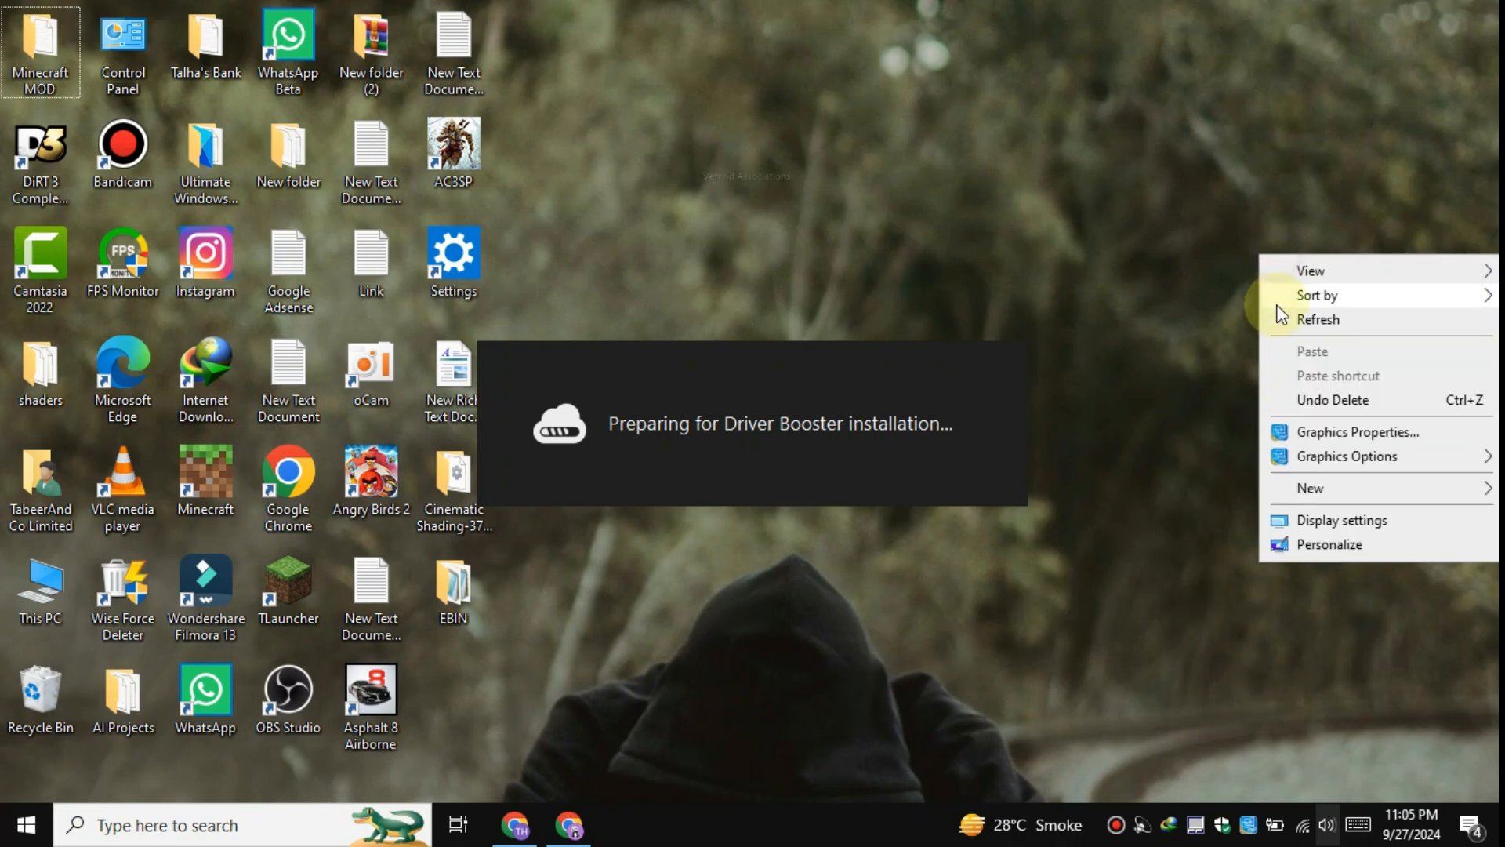
click(1278, 322)
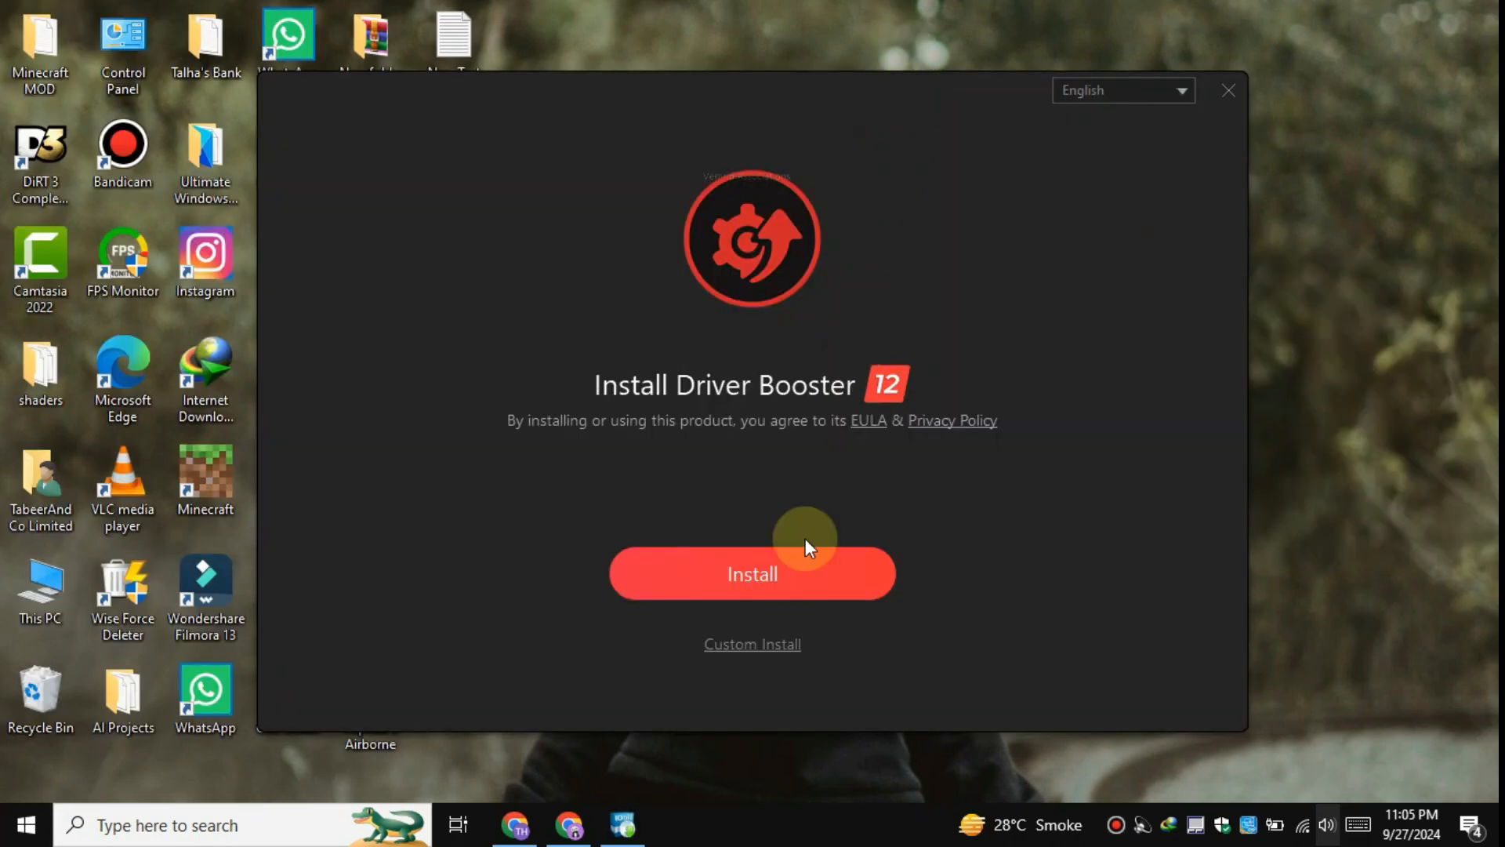
Install Driver Booster 12 with the default setup, decline the iTop VPN subscription offer, and close the installer without scanning
click(775, 572)
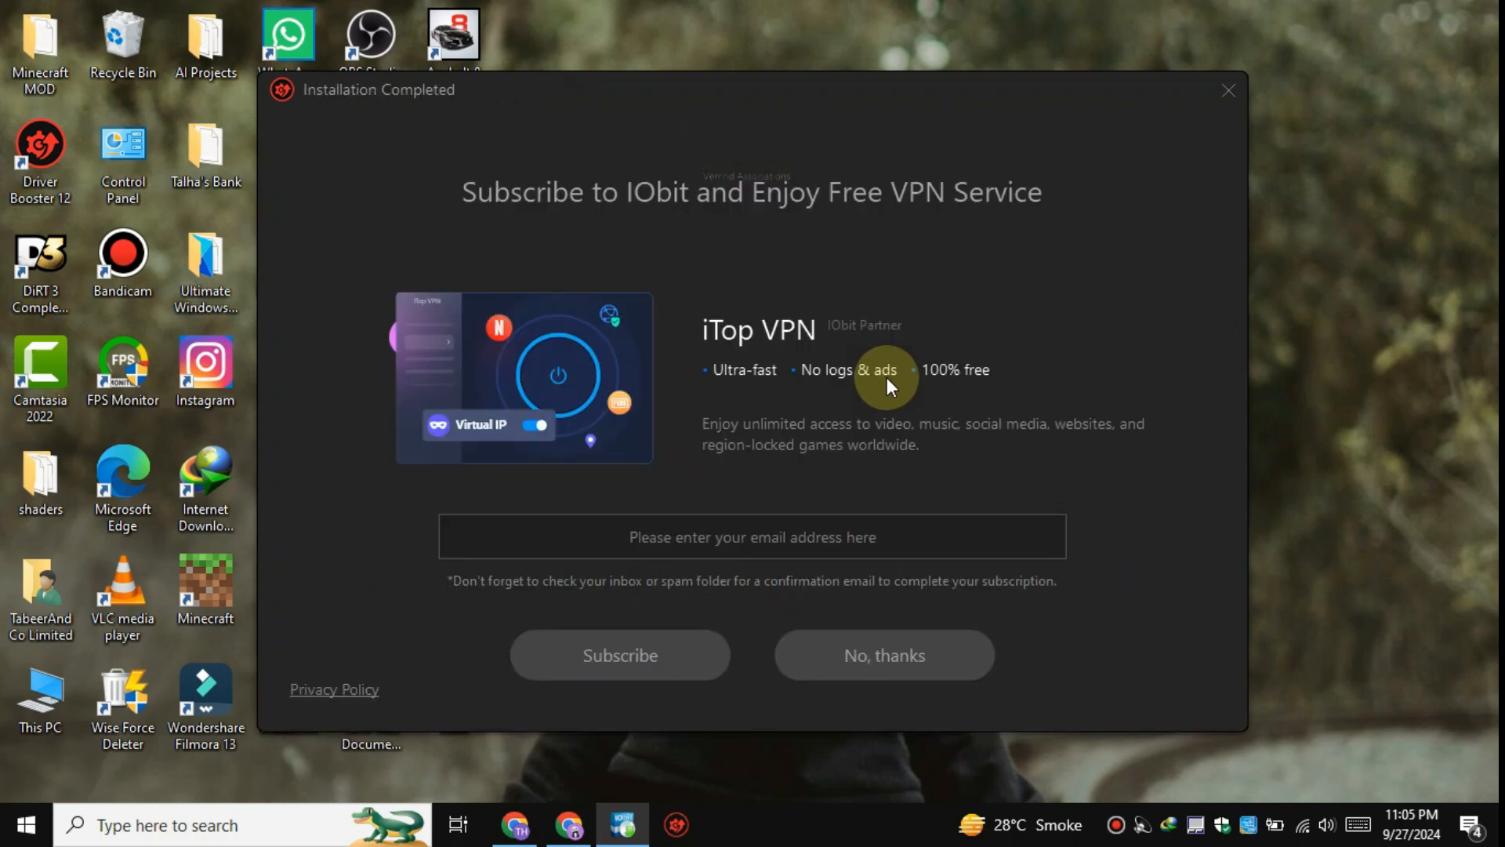
click(934, 649)
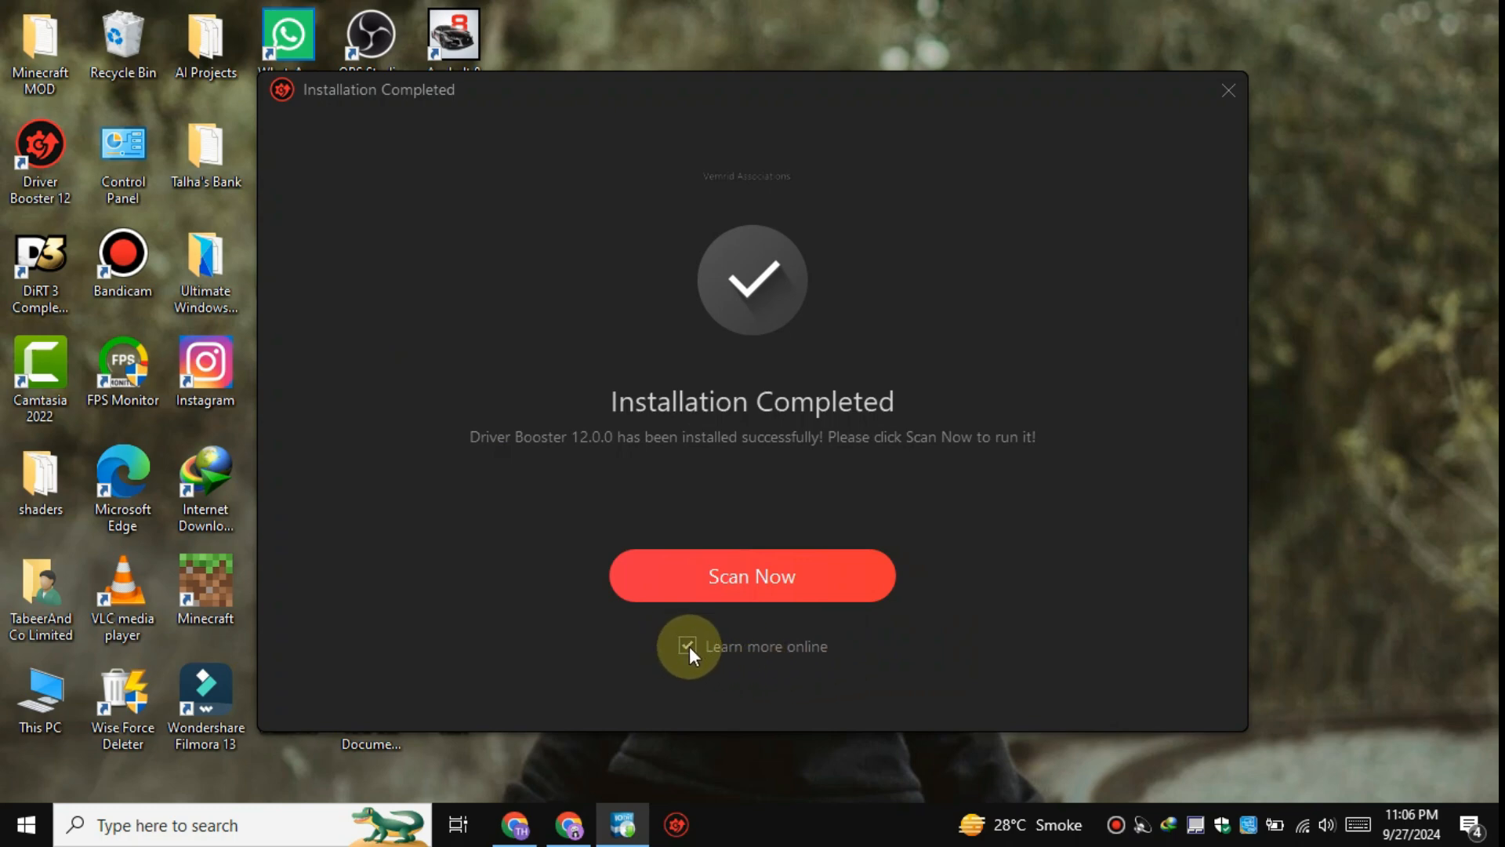
click(1224, 83)
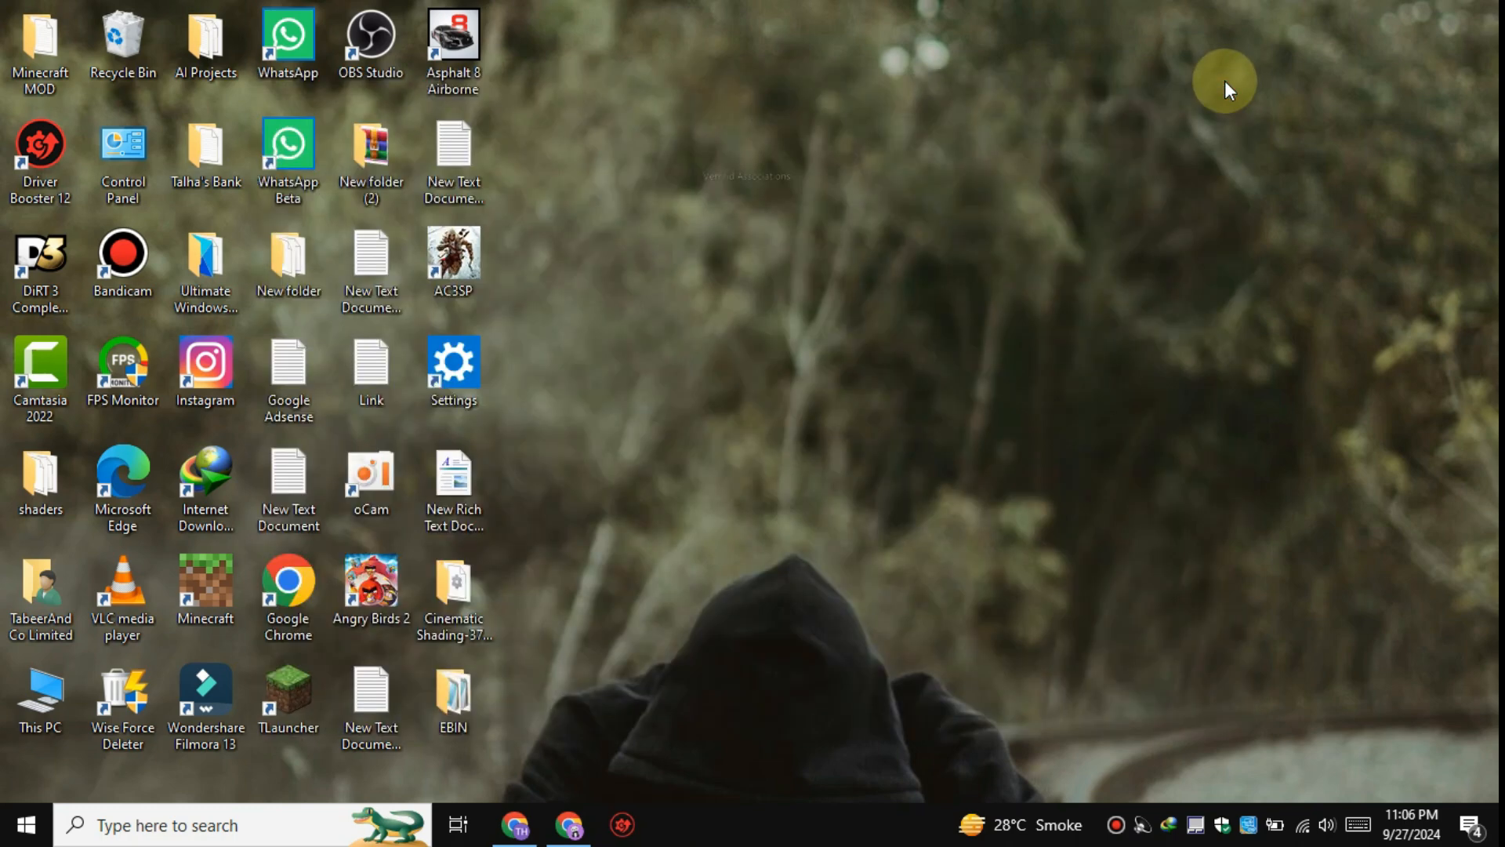
Launch Driver Booster 12 from its desktop shortcut
right_click(45, 162)
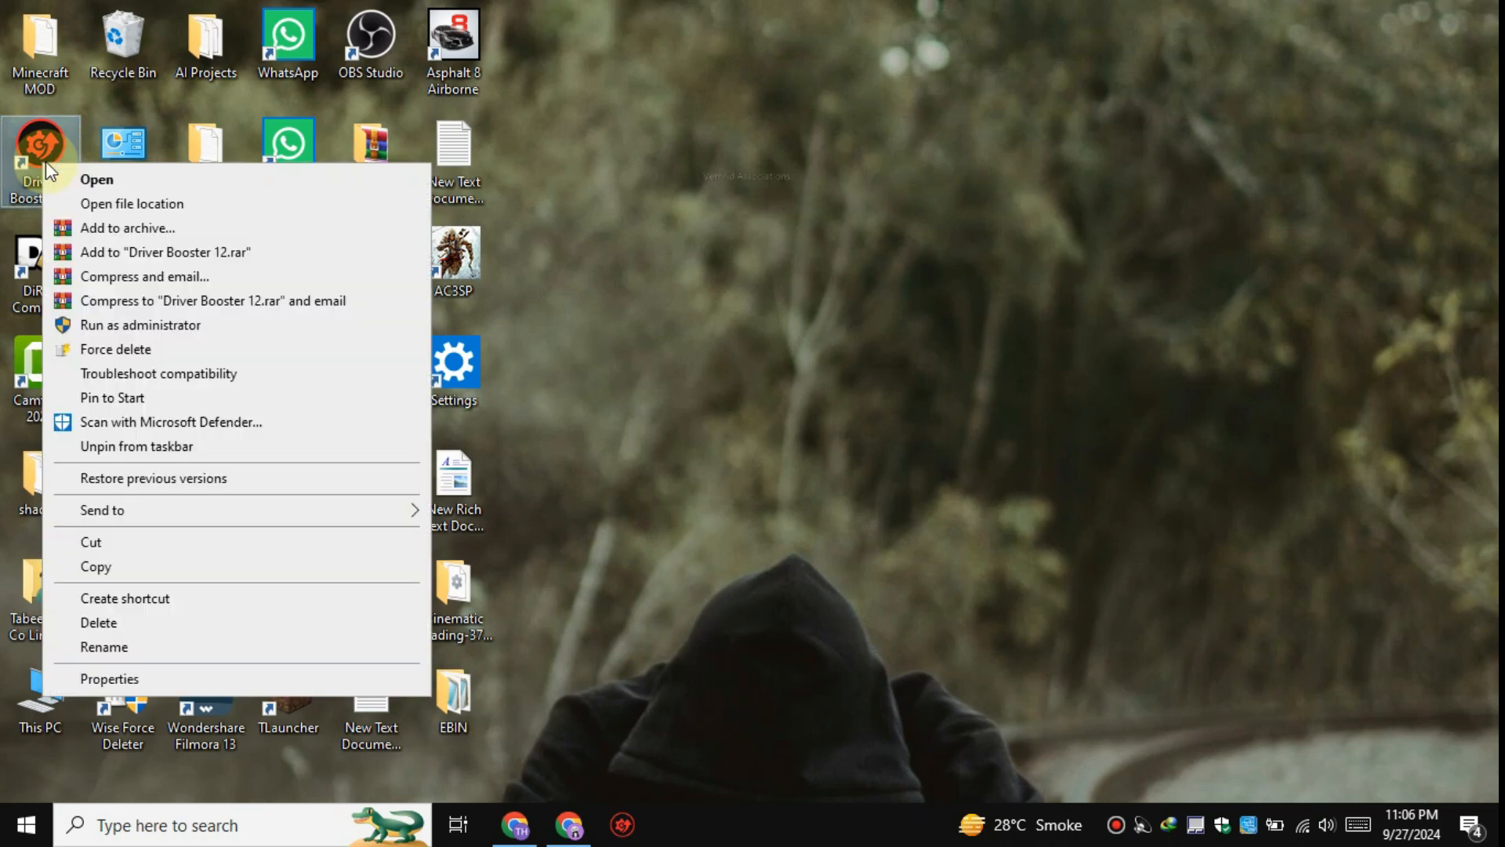
click(48, 179)
click(721, 519)
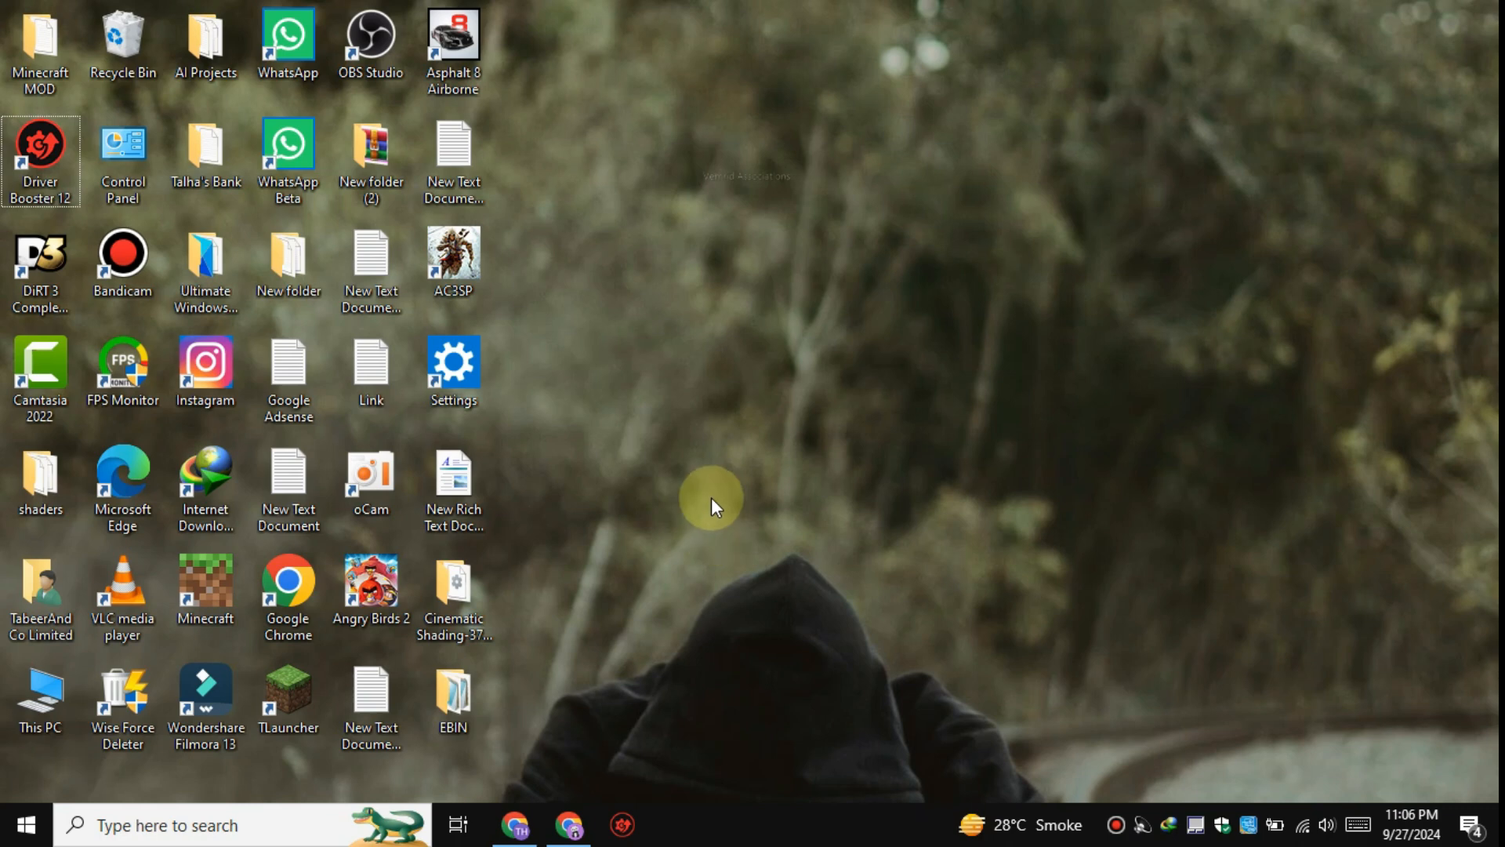
right_click(734, 102)
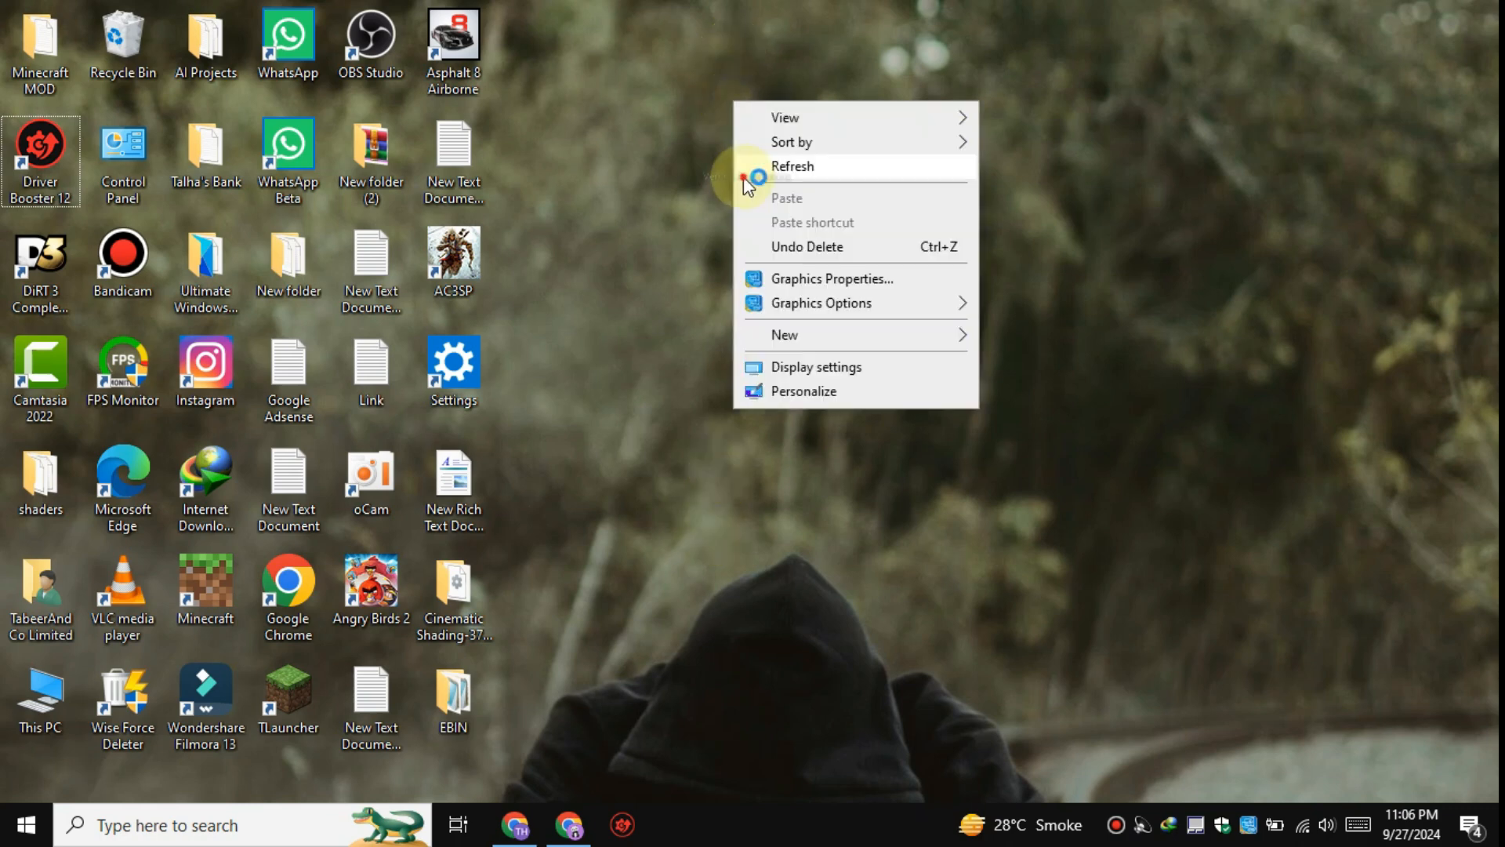
click(743, 174)
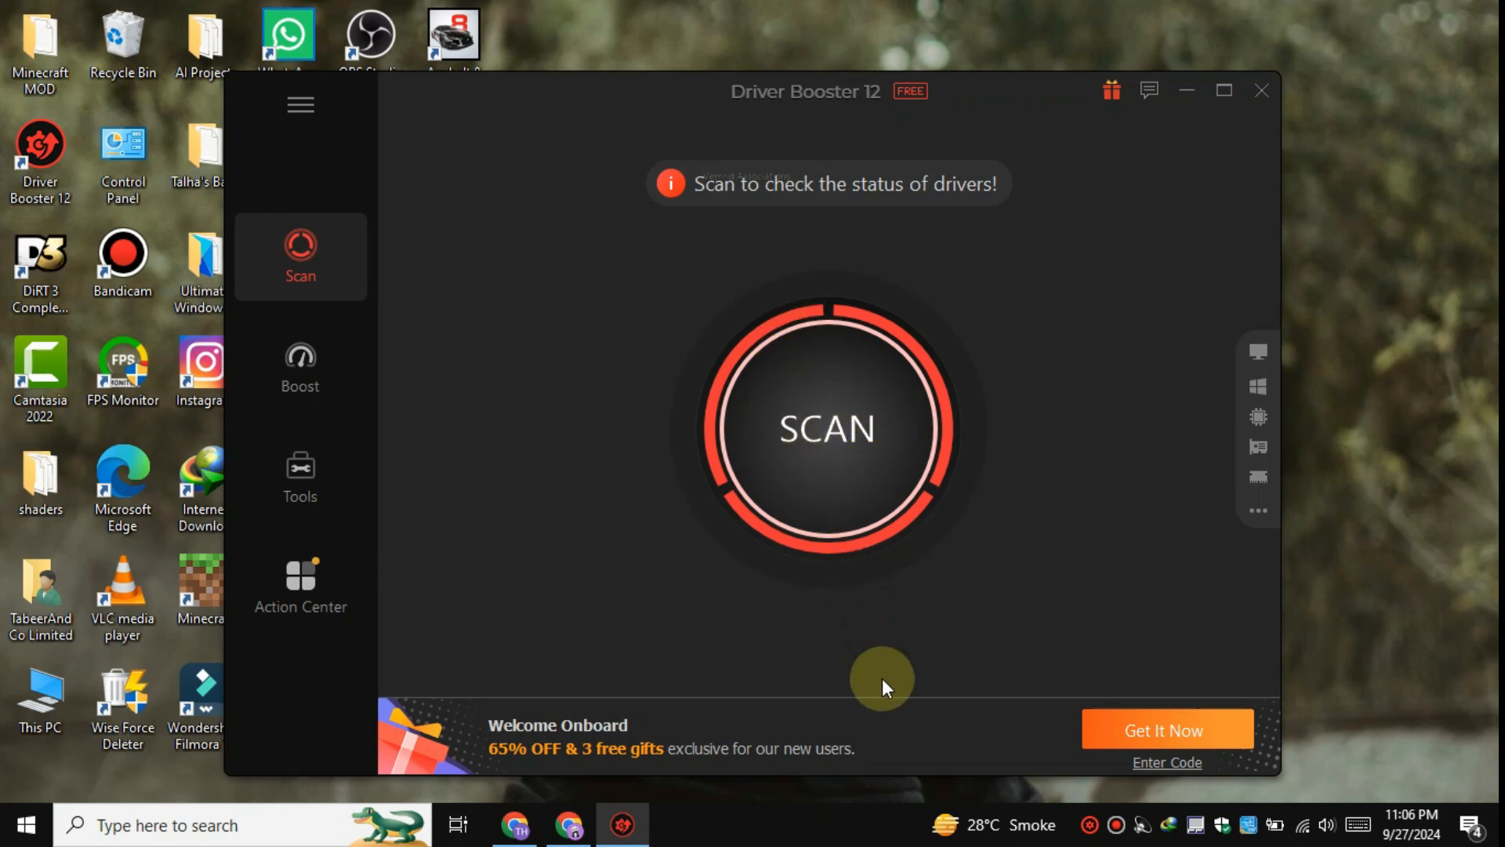
Maximize the Driver Booster window and scan the computer for outdated drivers
click(1222, 93)
click(839, 338)
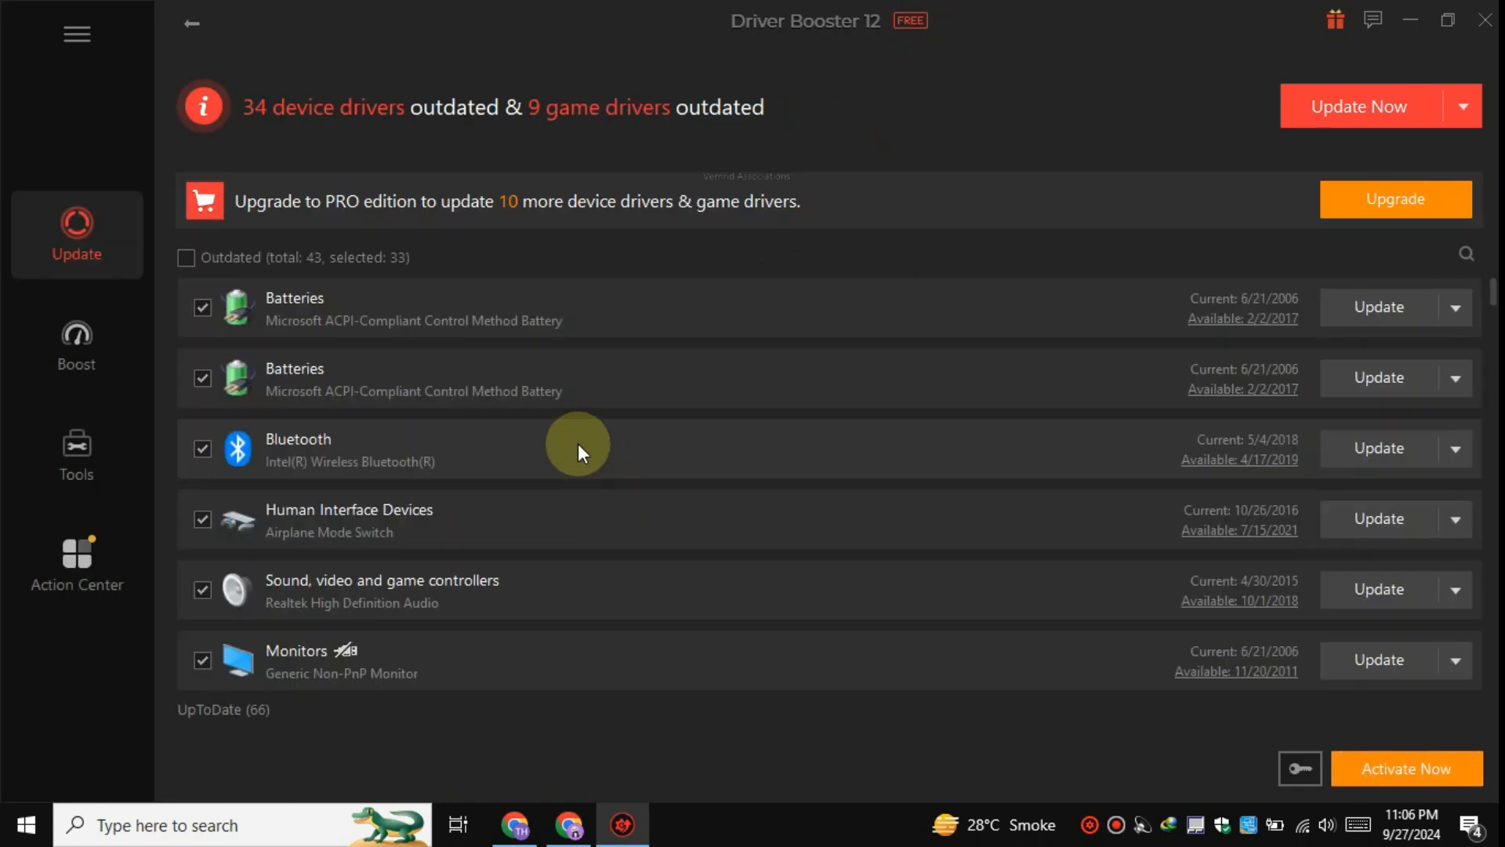
Review the outdated drivers, start updating all the selected ones, and accept the installation notices with "Don't remind me again" enabled
scroll(577, 444, down, 12)
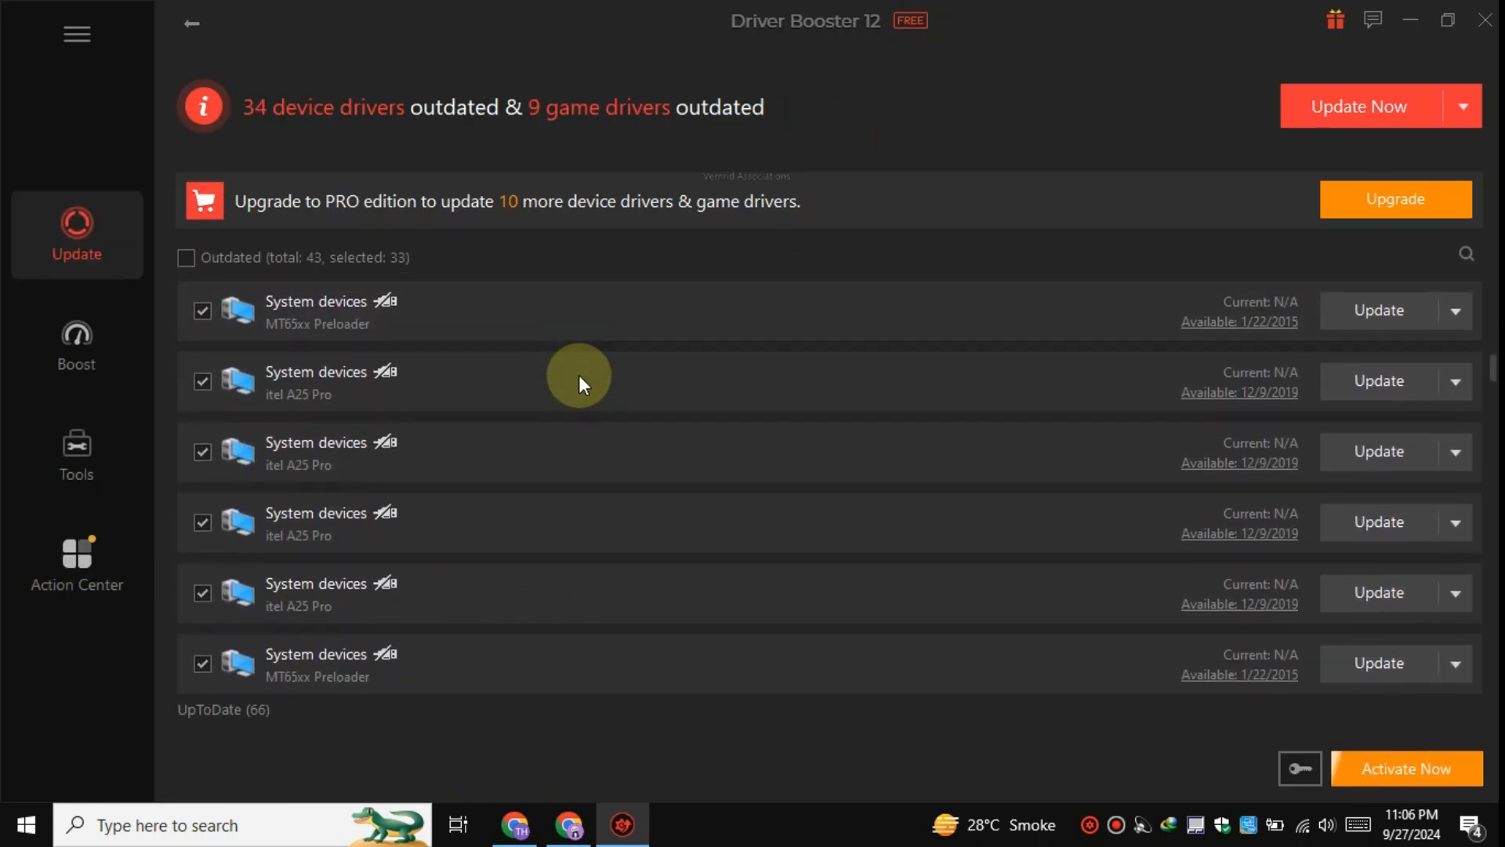
scroll(578, 375, down, 8)
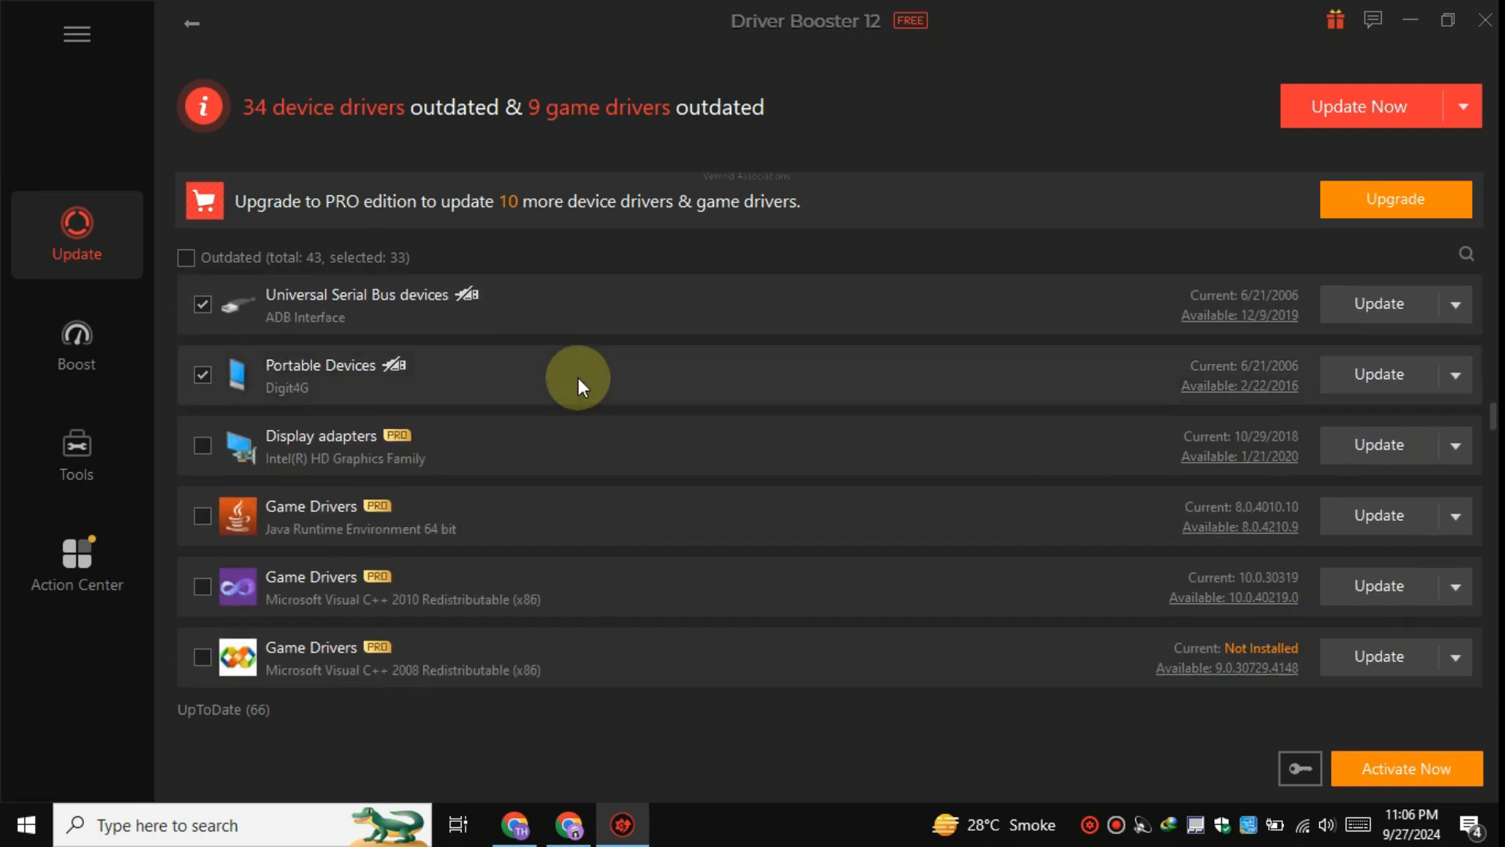
scroll(577, 378, down, 3)
scroll(578, 374, up, 8)
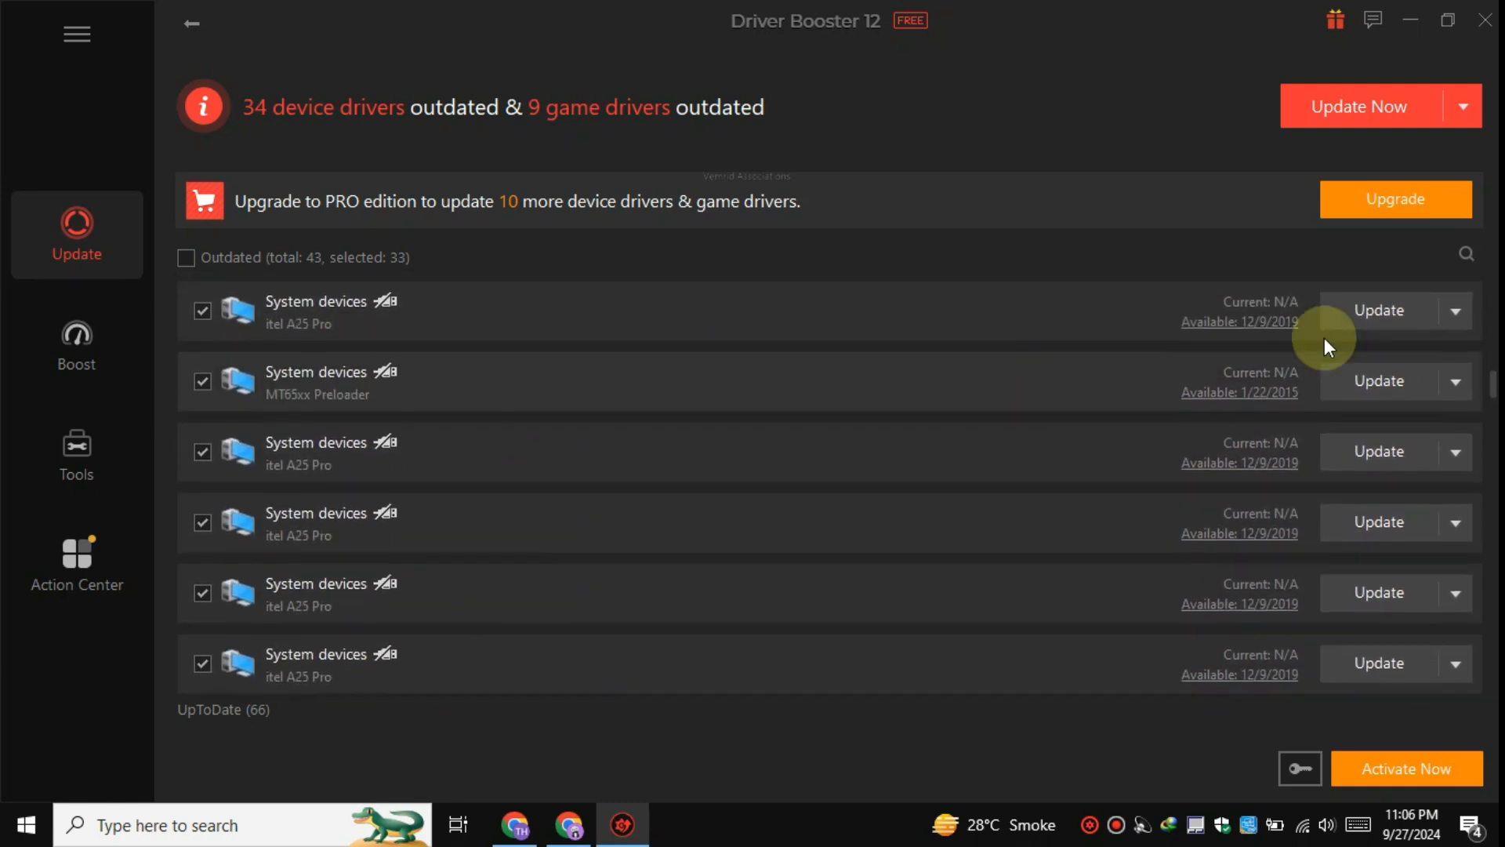
click(1412, 105)
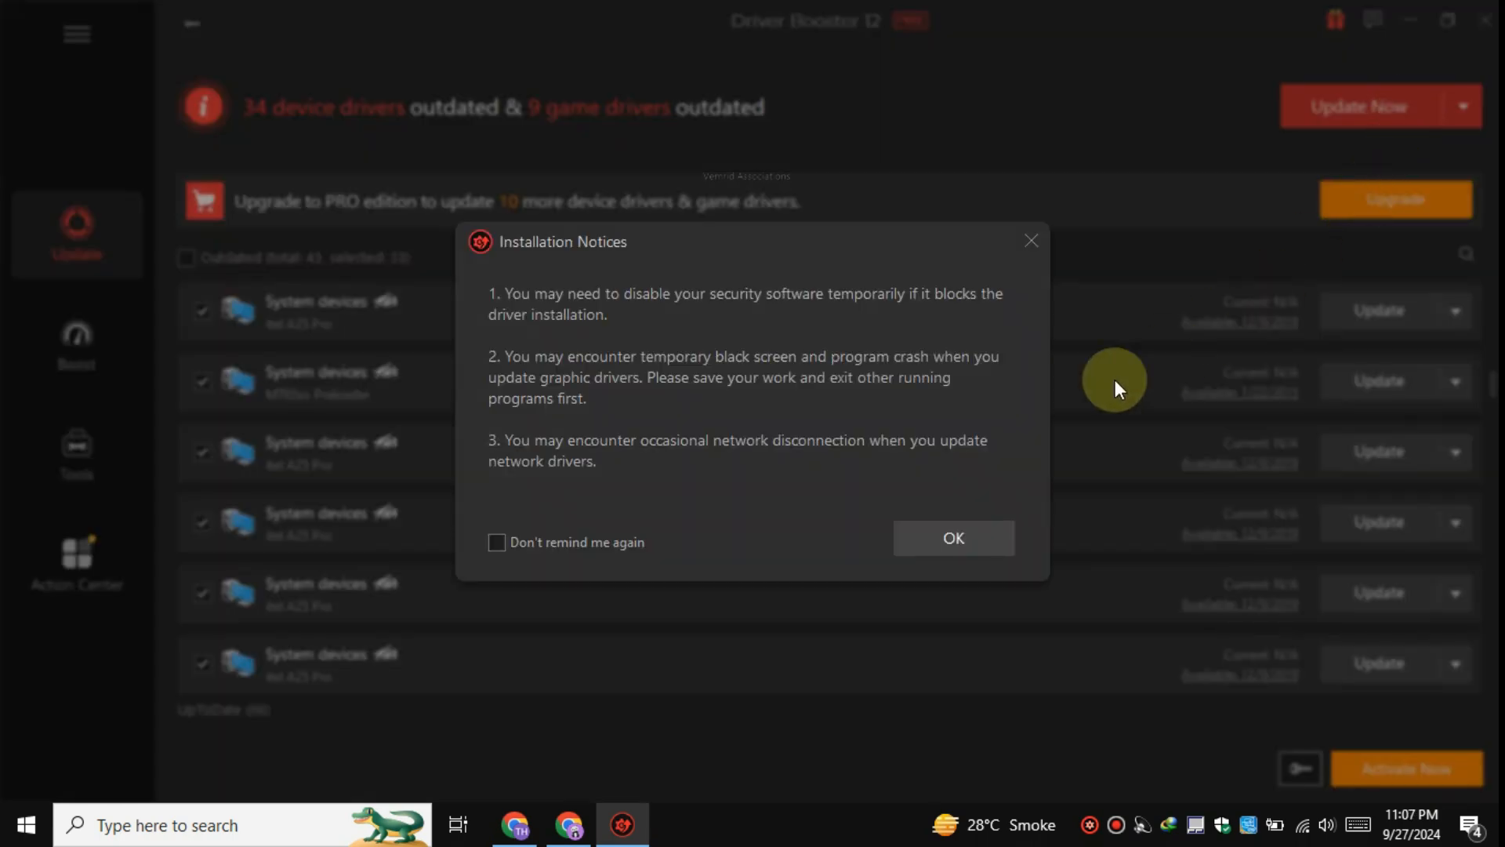
click(534, 544)
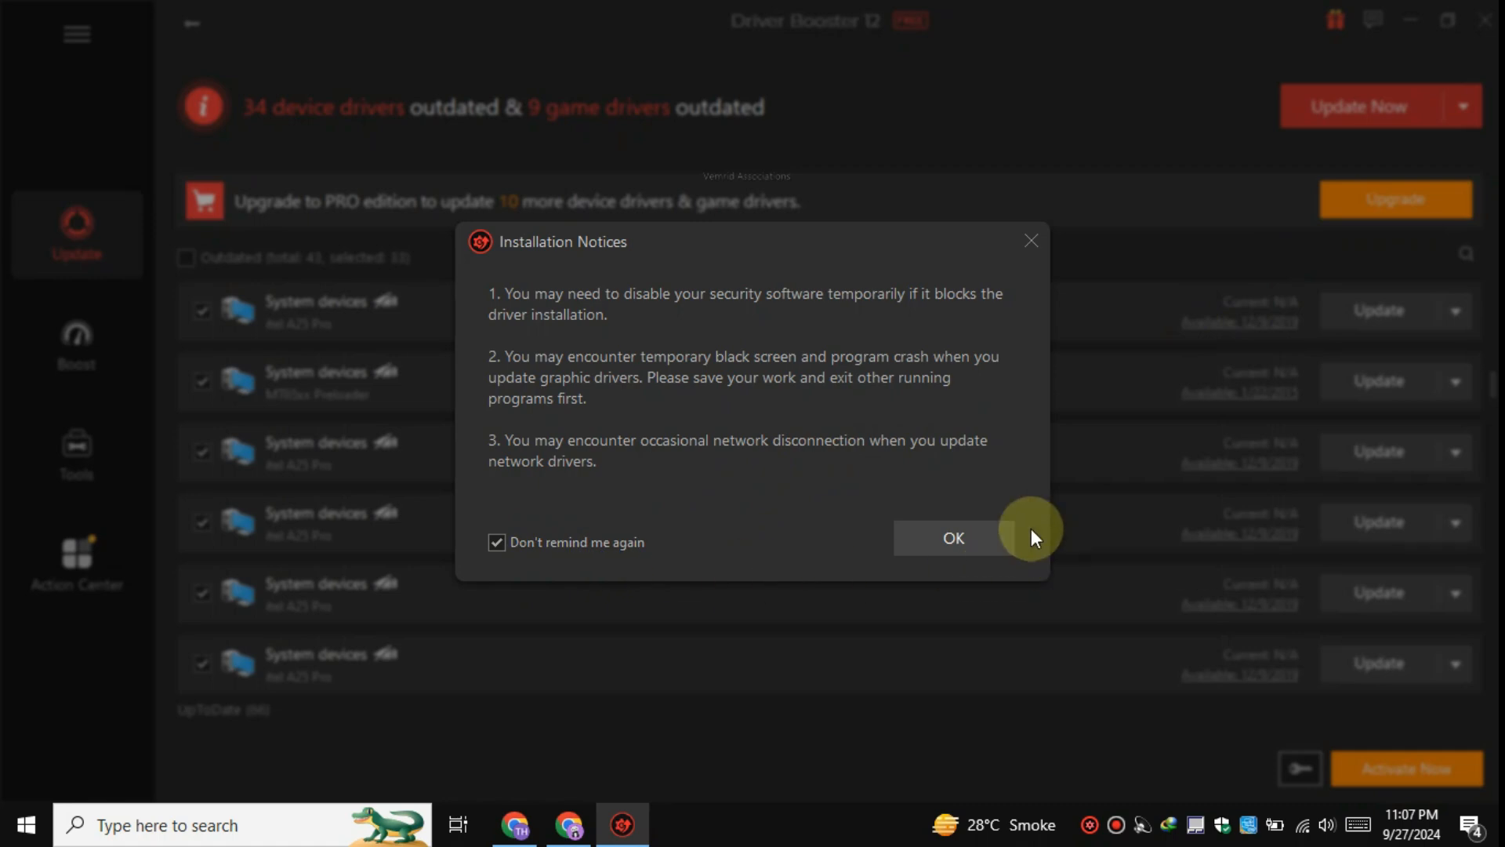
click(989, 540)
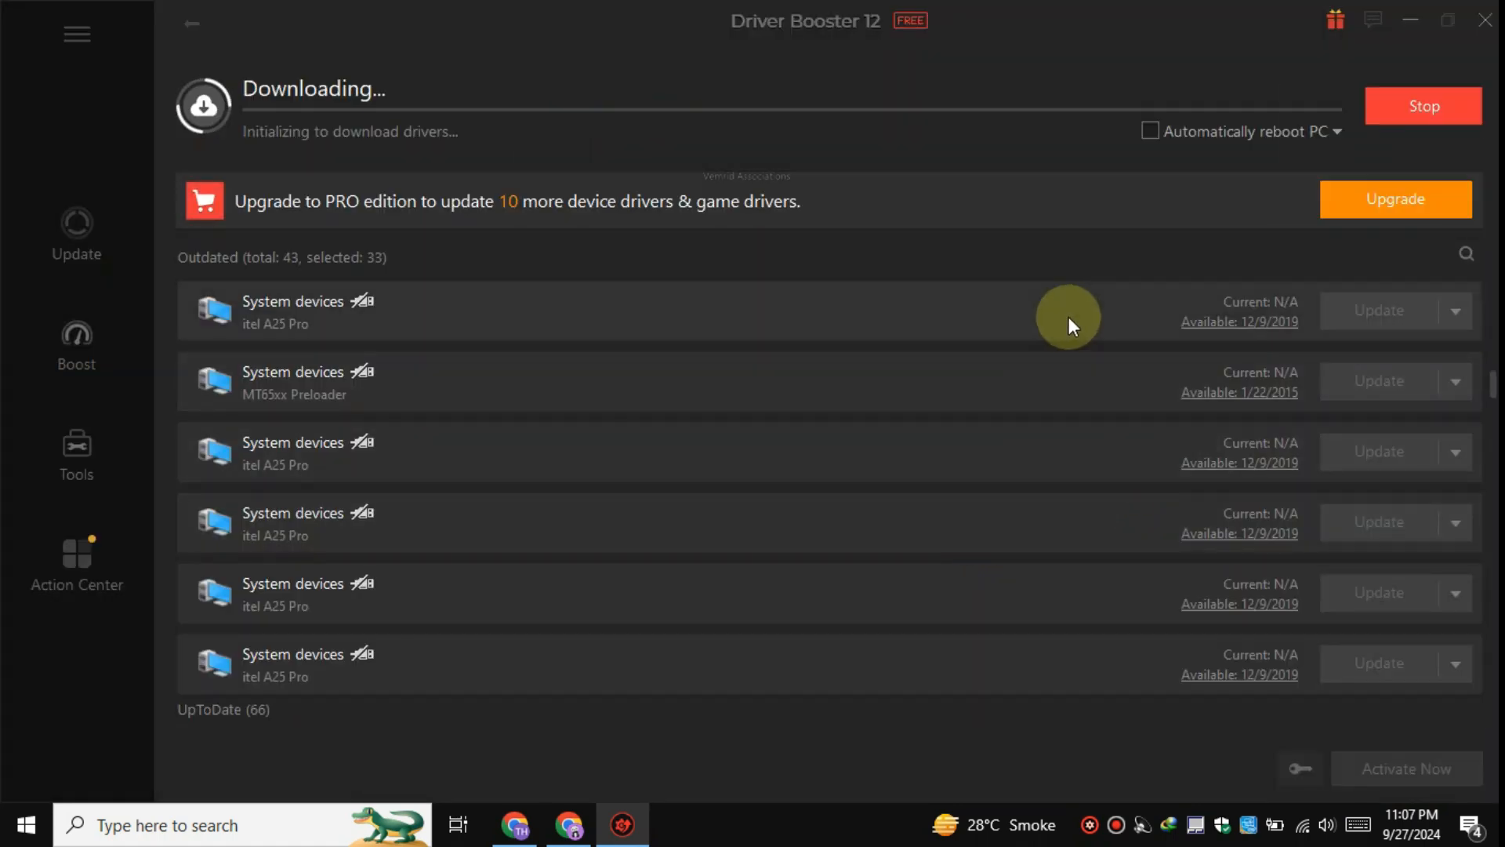
Look through the drivers being updated and enable the option to automatically reboot the PC
scroll(1069, 346, down, 8)
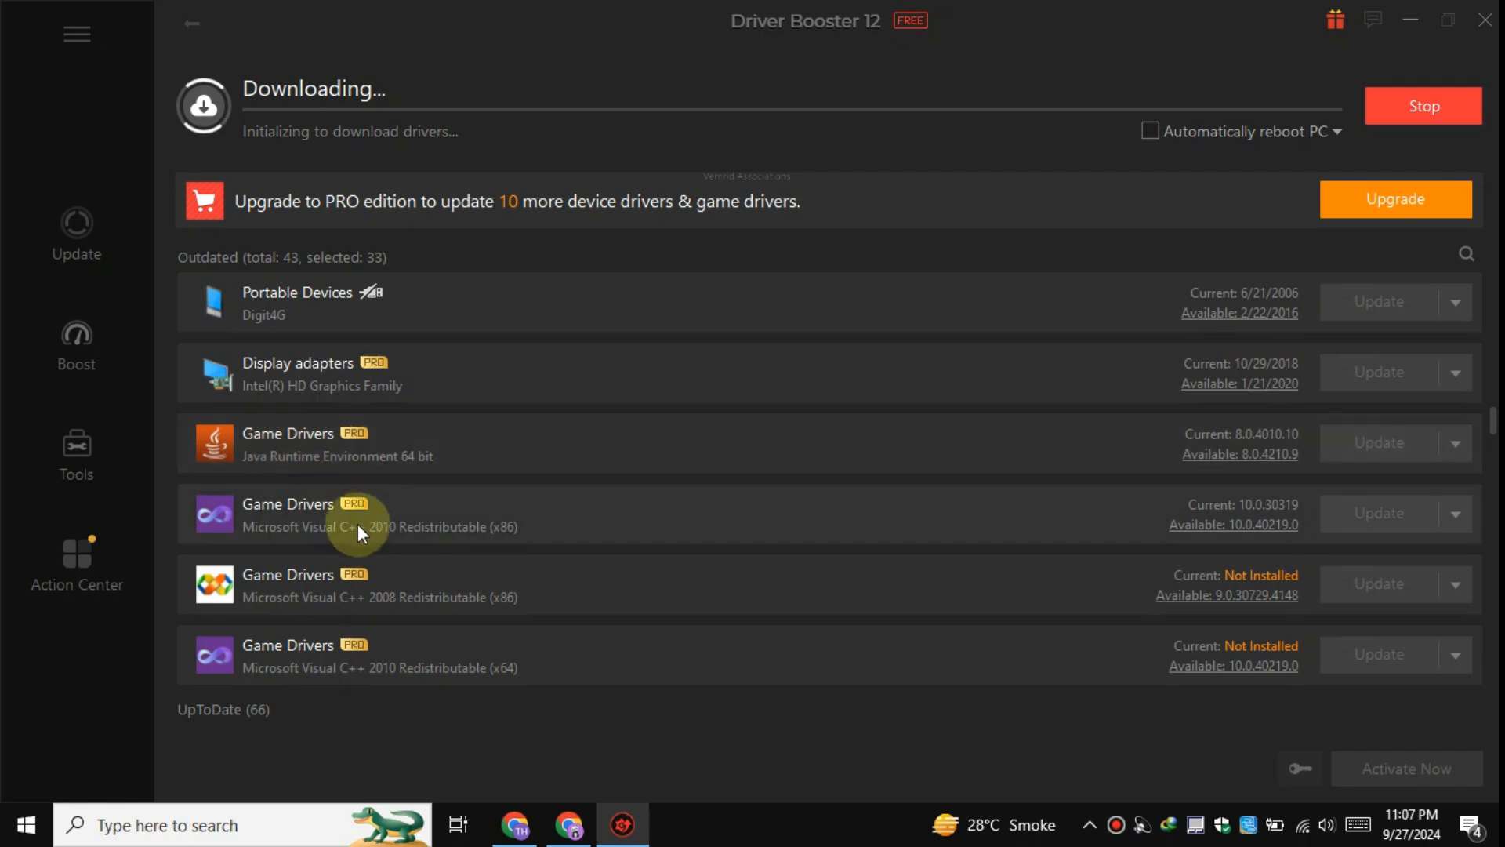
scroll(373, 535, up, 5)
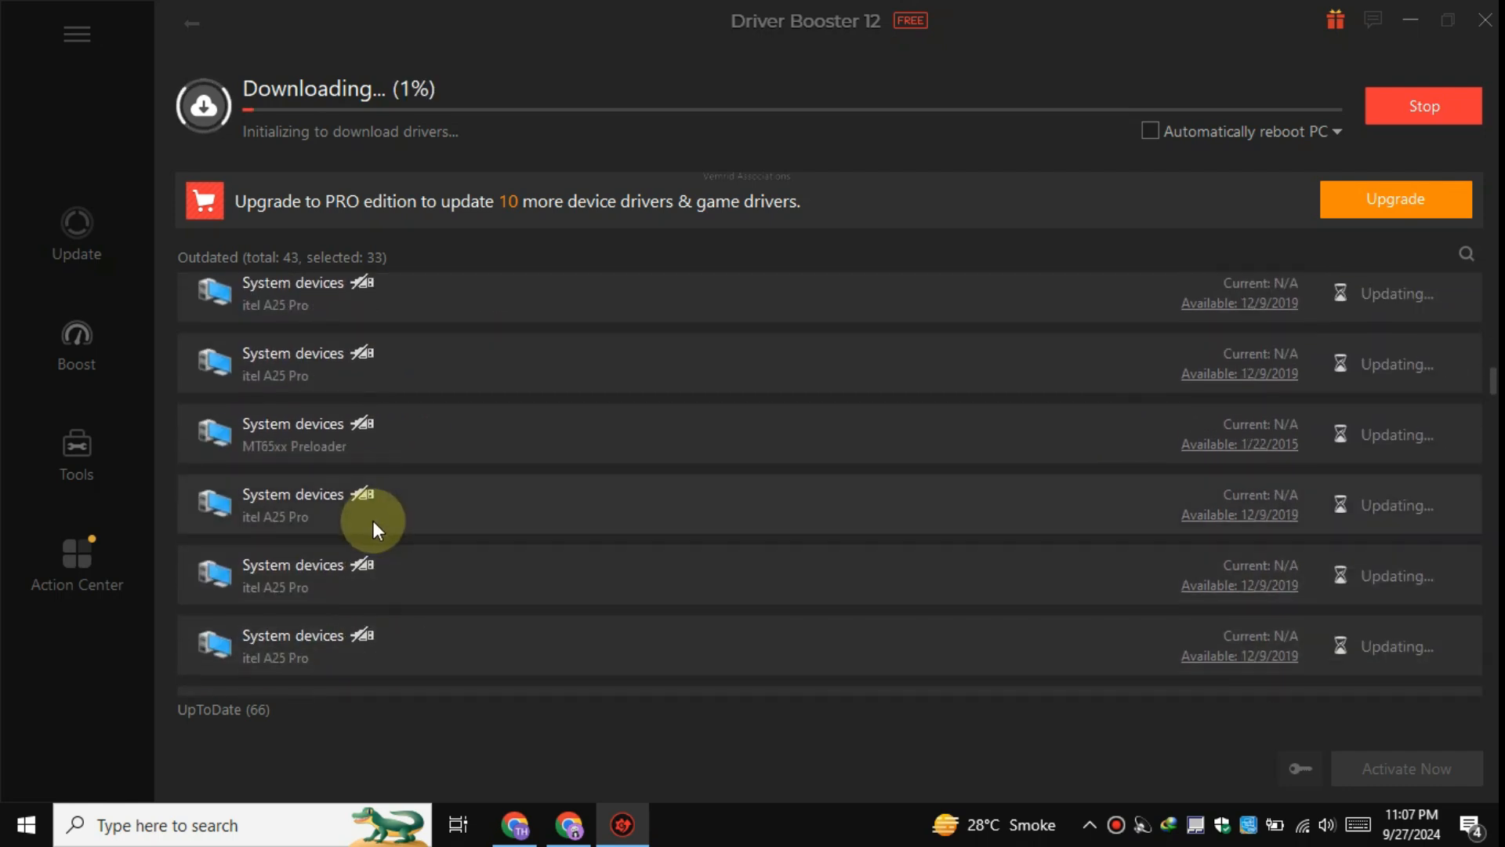
scroll(392, 500, up, 6)
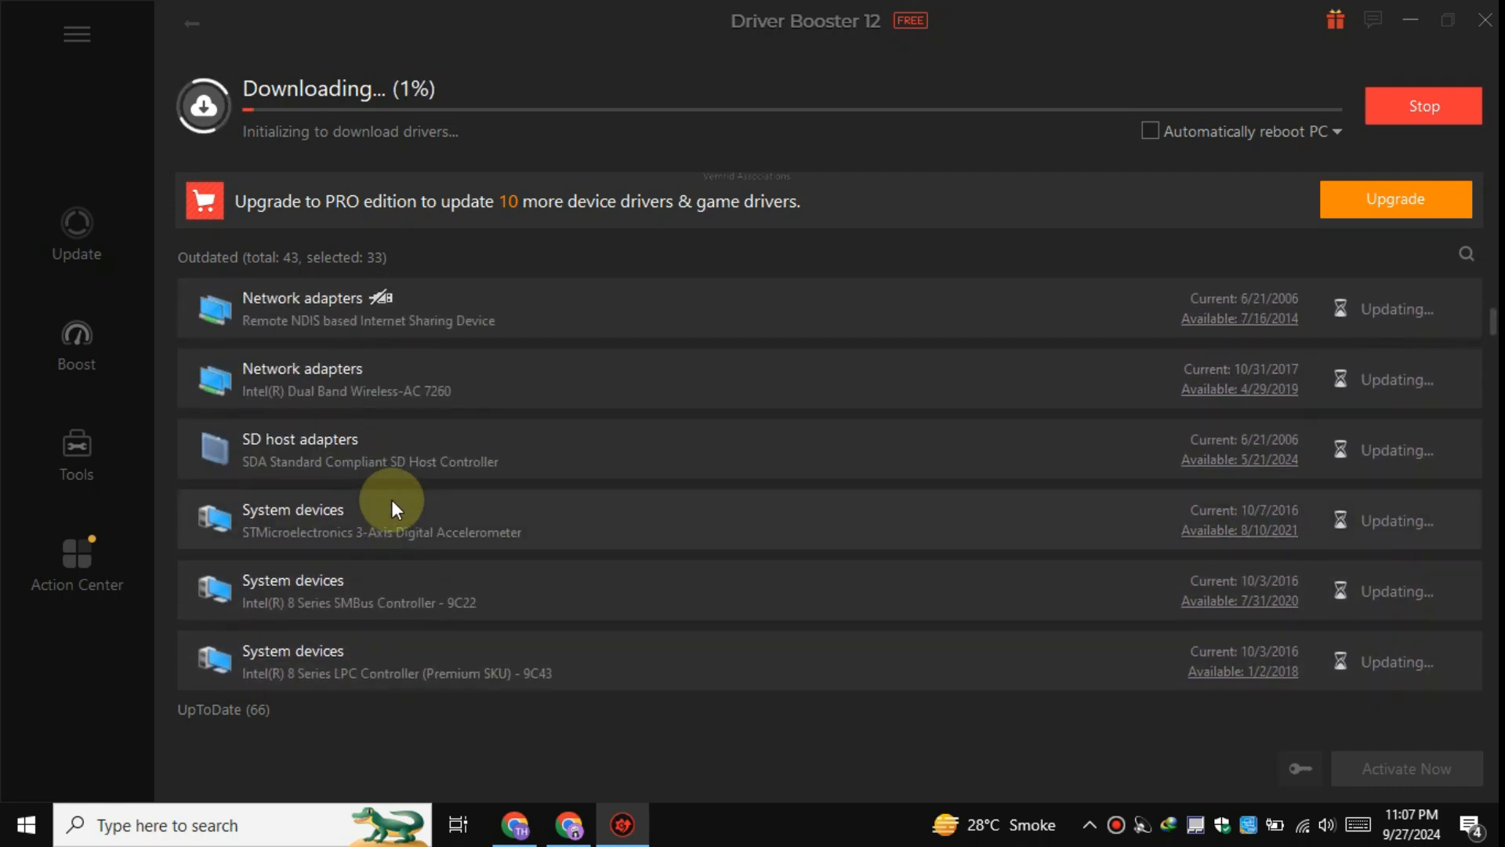
scroll(392, 501, up, 3)
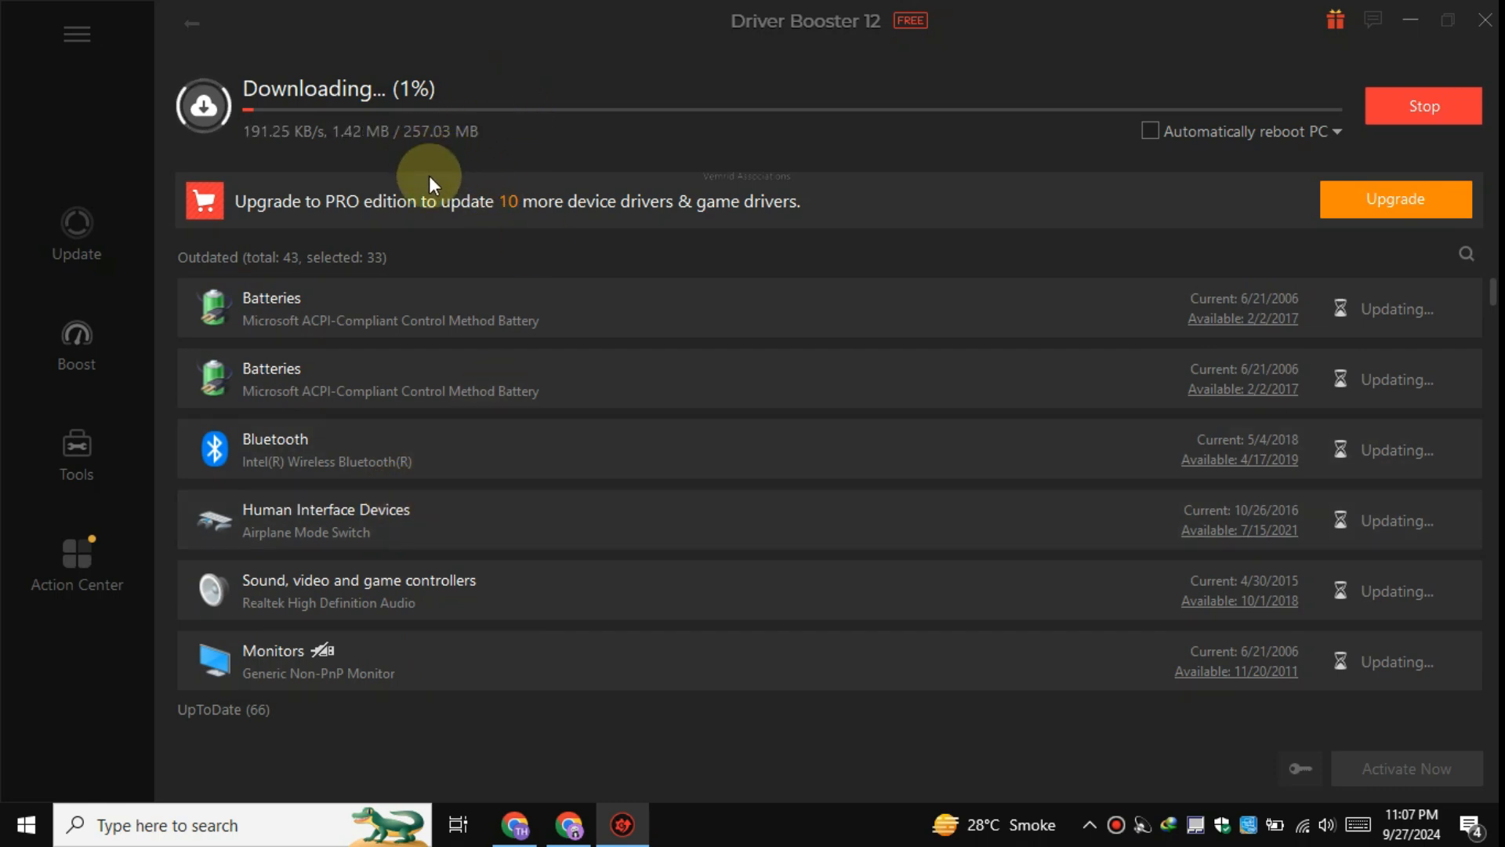
click(1156, 136)
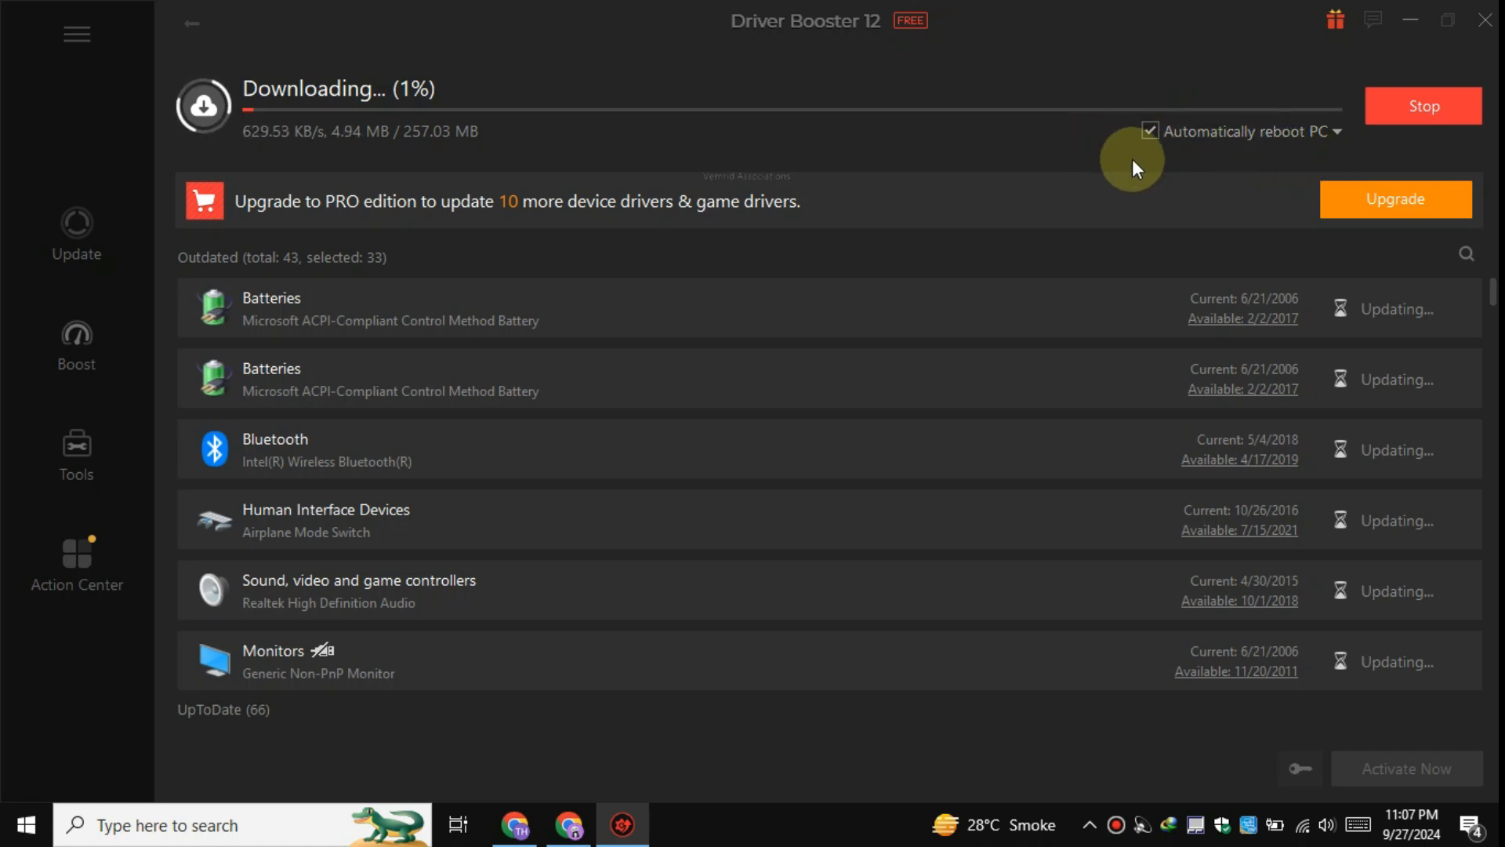
Minimize the Driver Booster window while the drivers download and refresh the desktop
click(1411, 21)
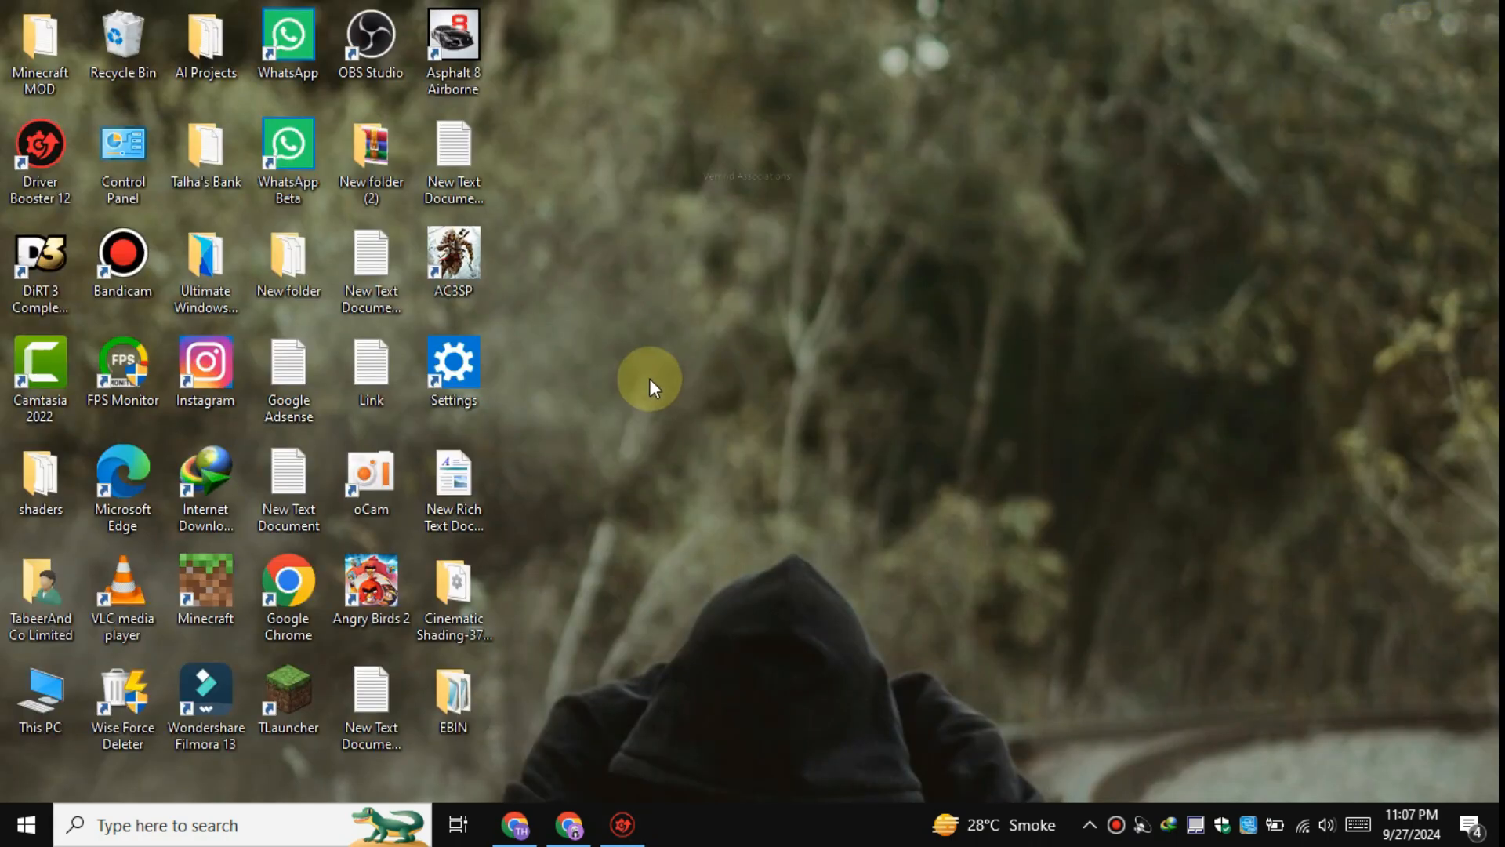
right_click(783, 290)
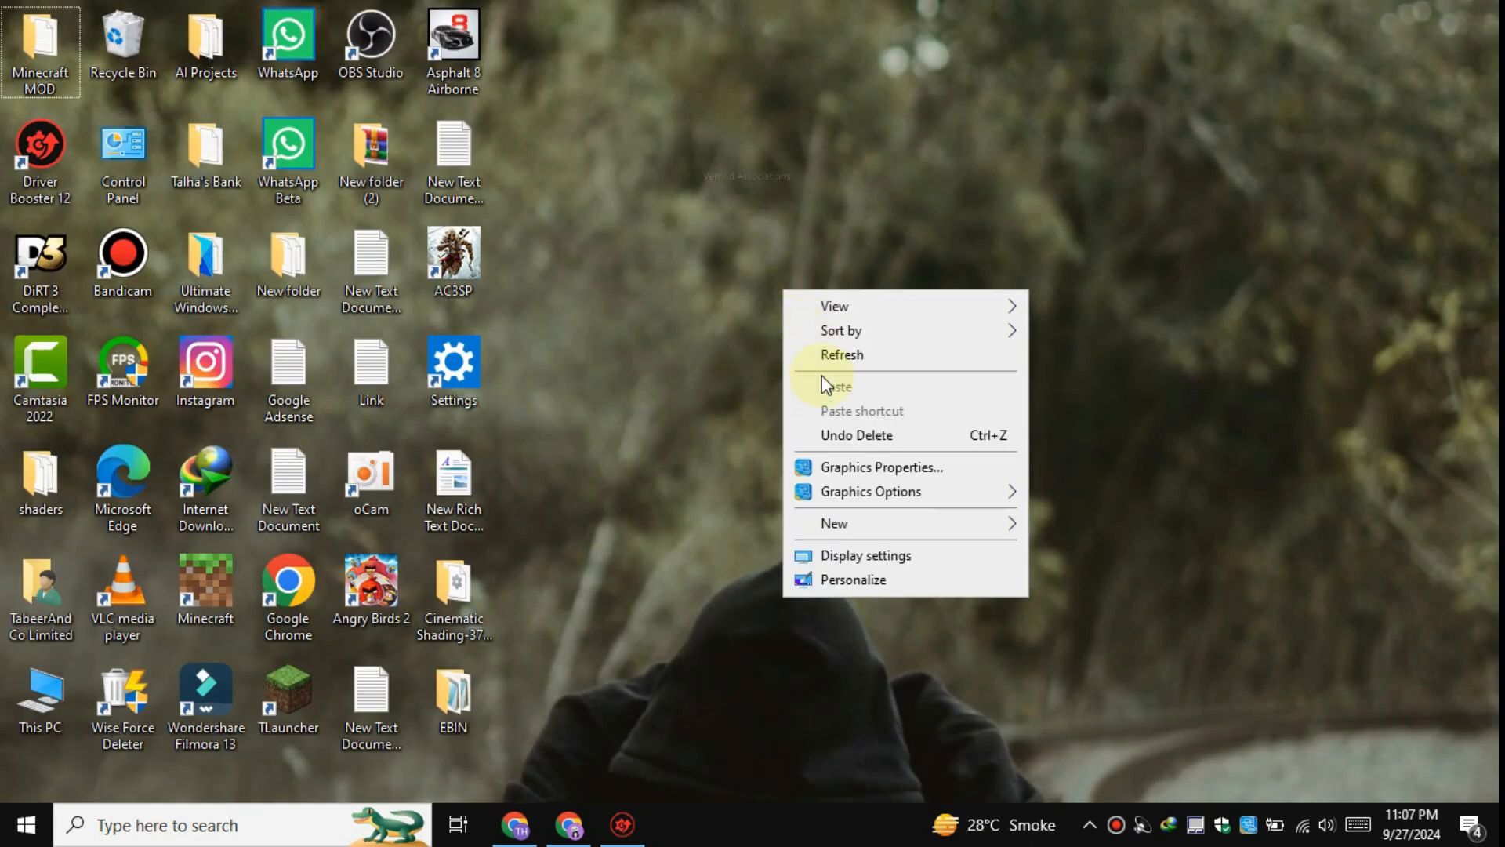
click(829, 357)
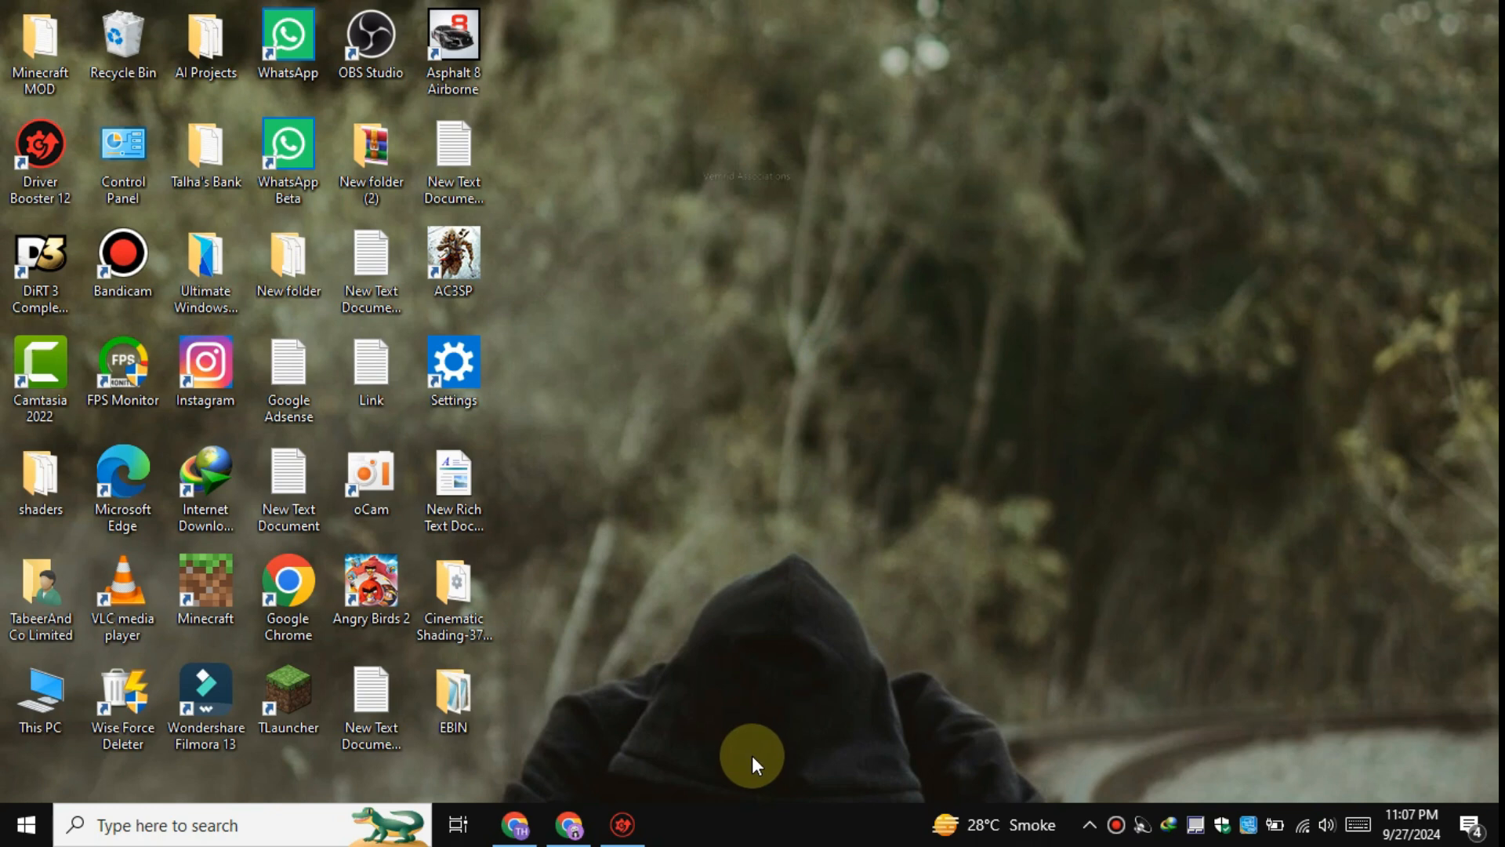